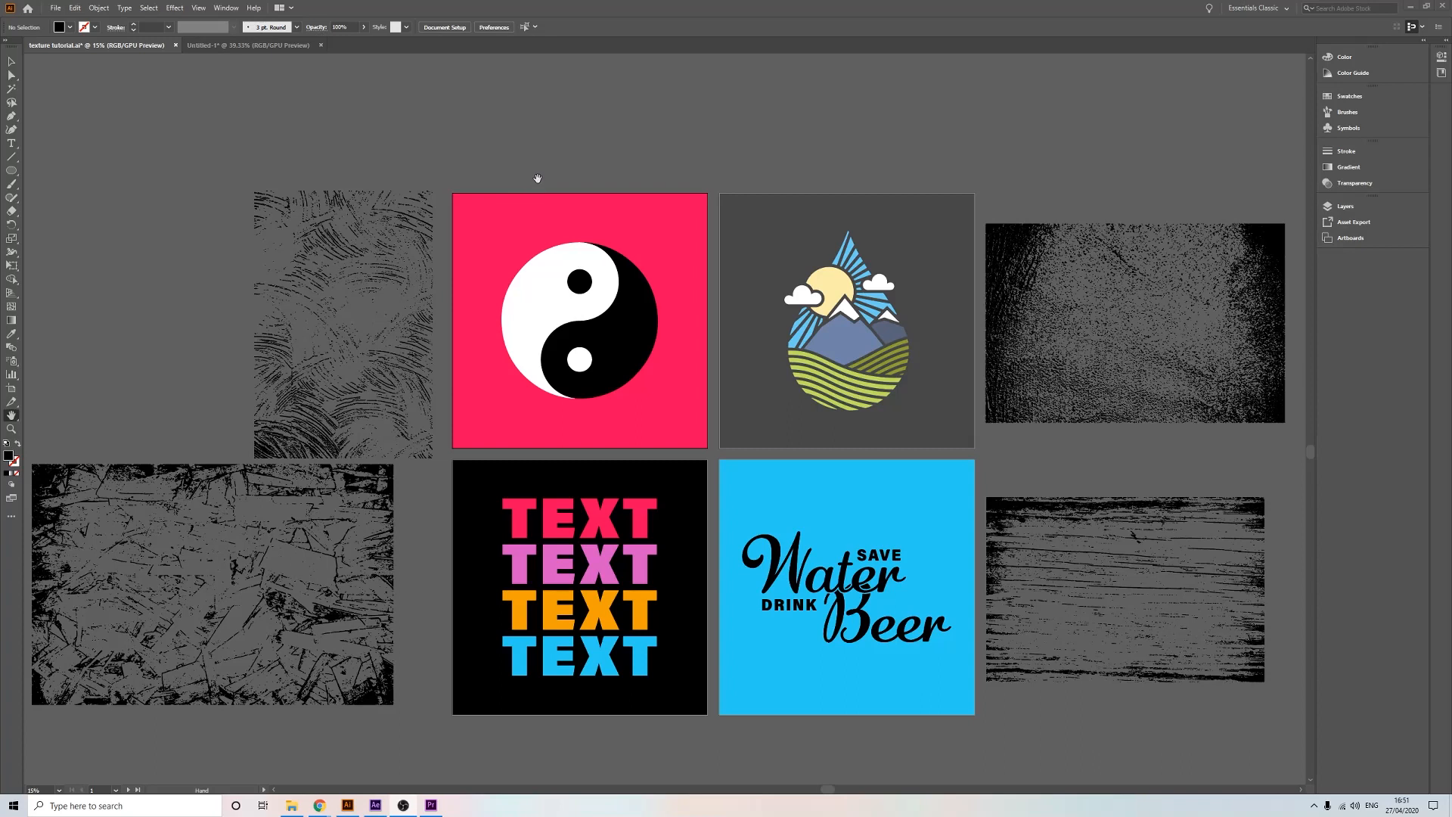
- Examine the multicoloured TEXT design on the black artboard up close
scroll(660, 541, down, 3)
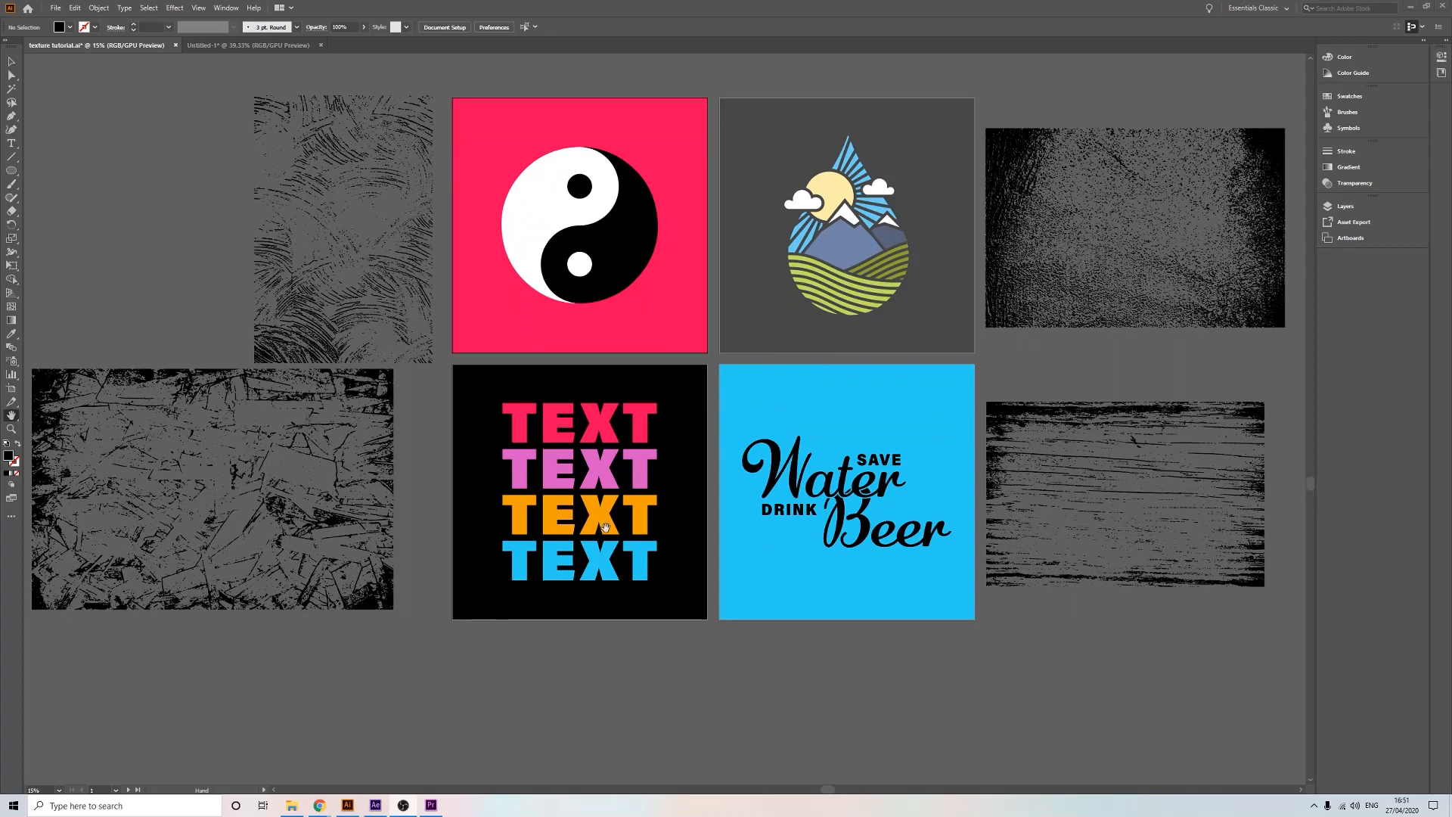
click(12, 61)
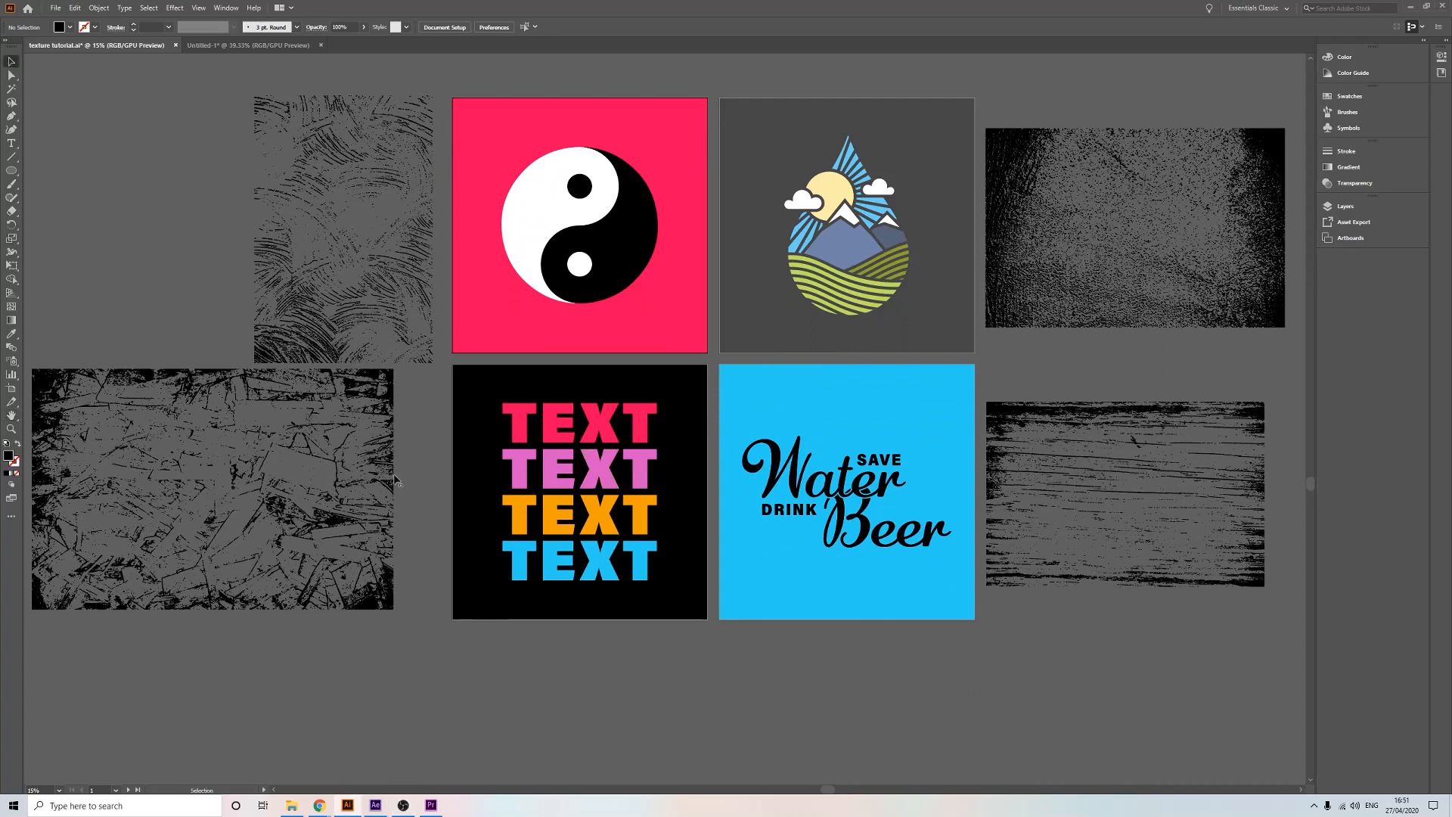
drag(395, 480, 561, 473)
click(603, 466)
key(ctrl+equal)
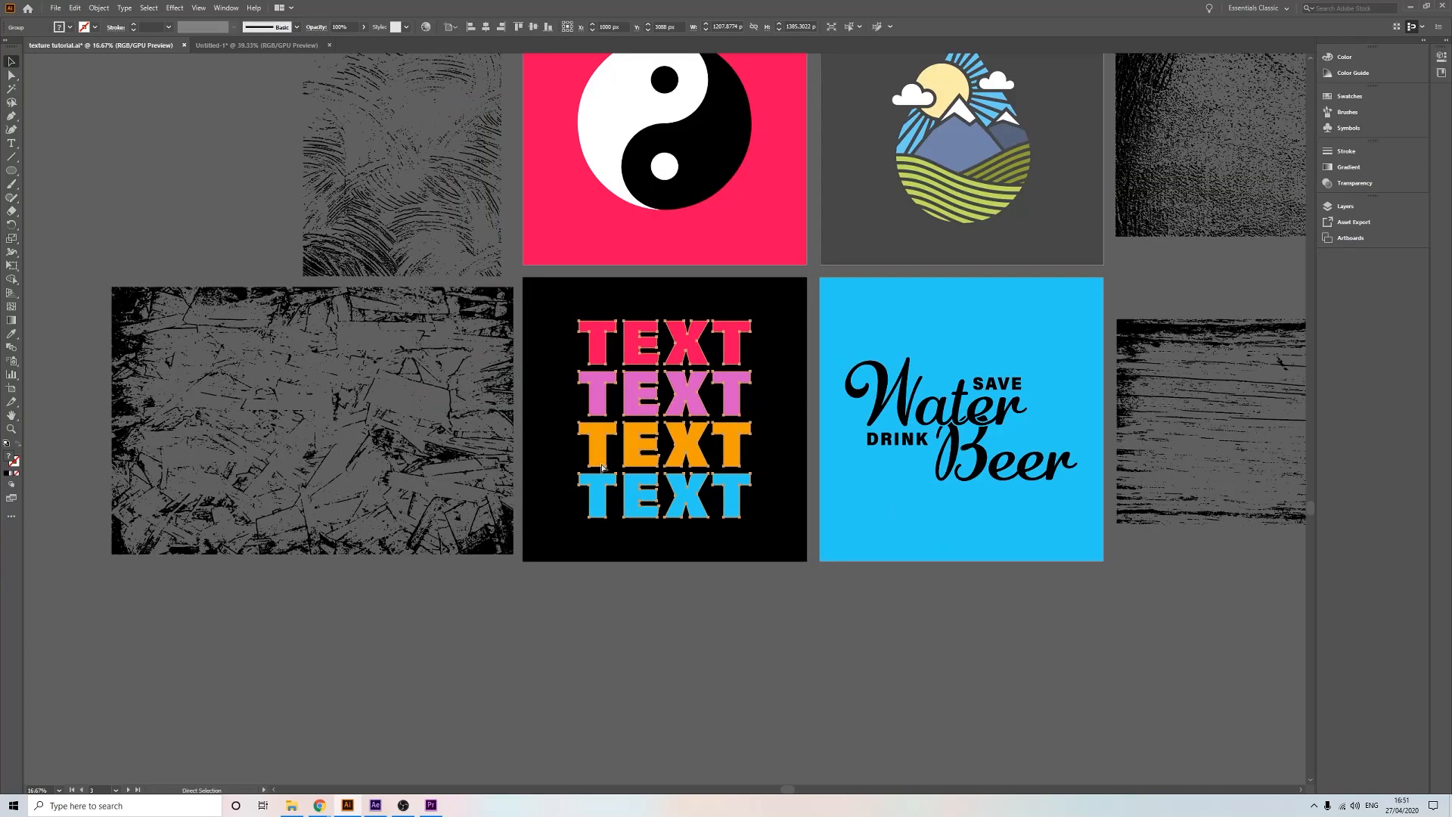
key(ctrl+equal)
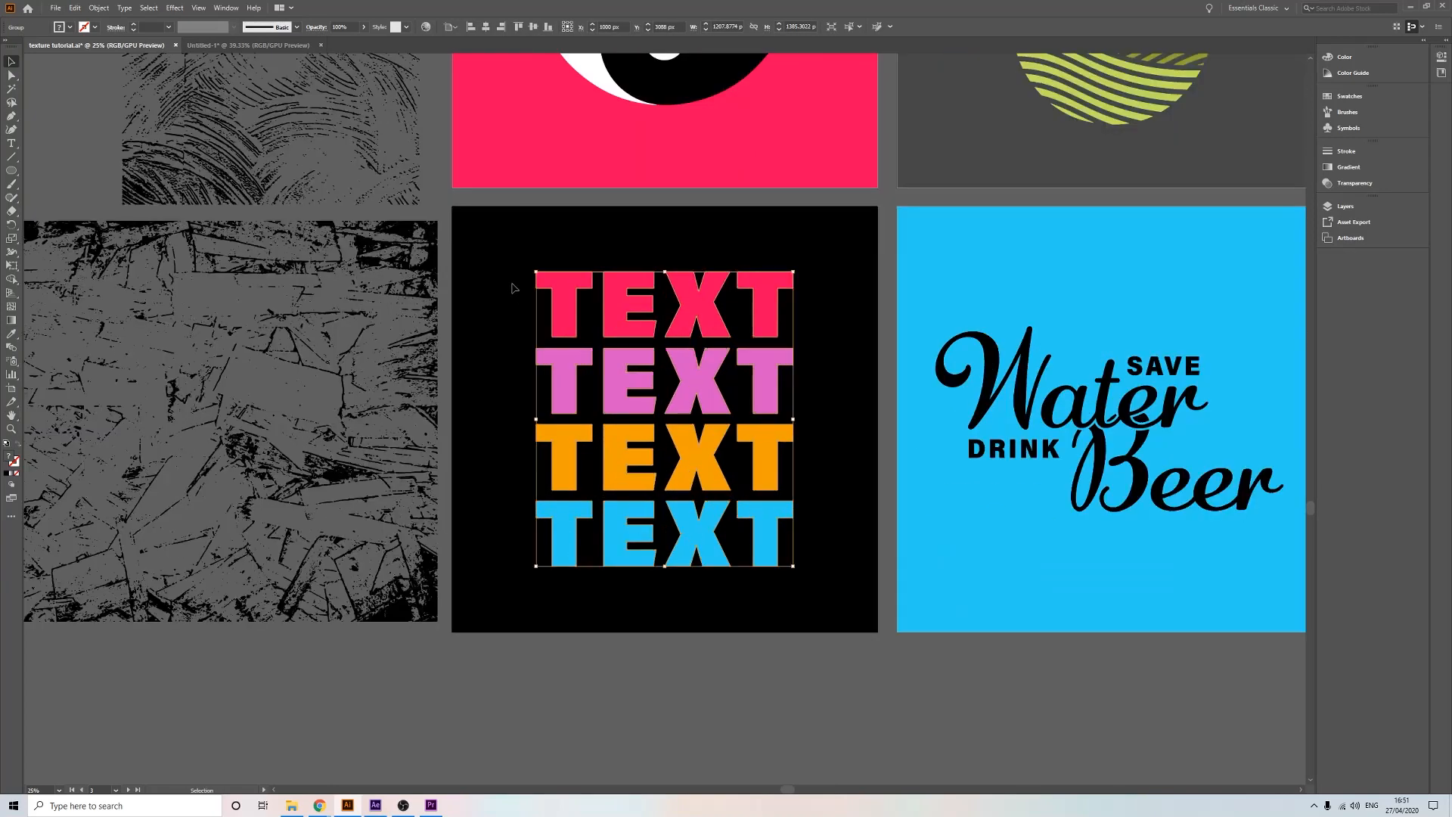
key(space)
drag(637, 653, 687, 664)
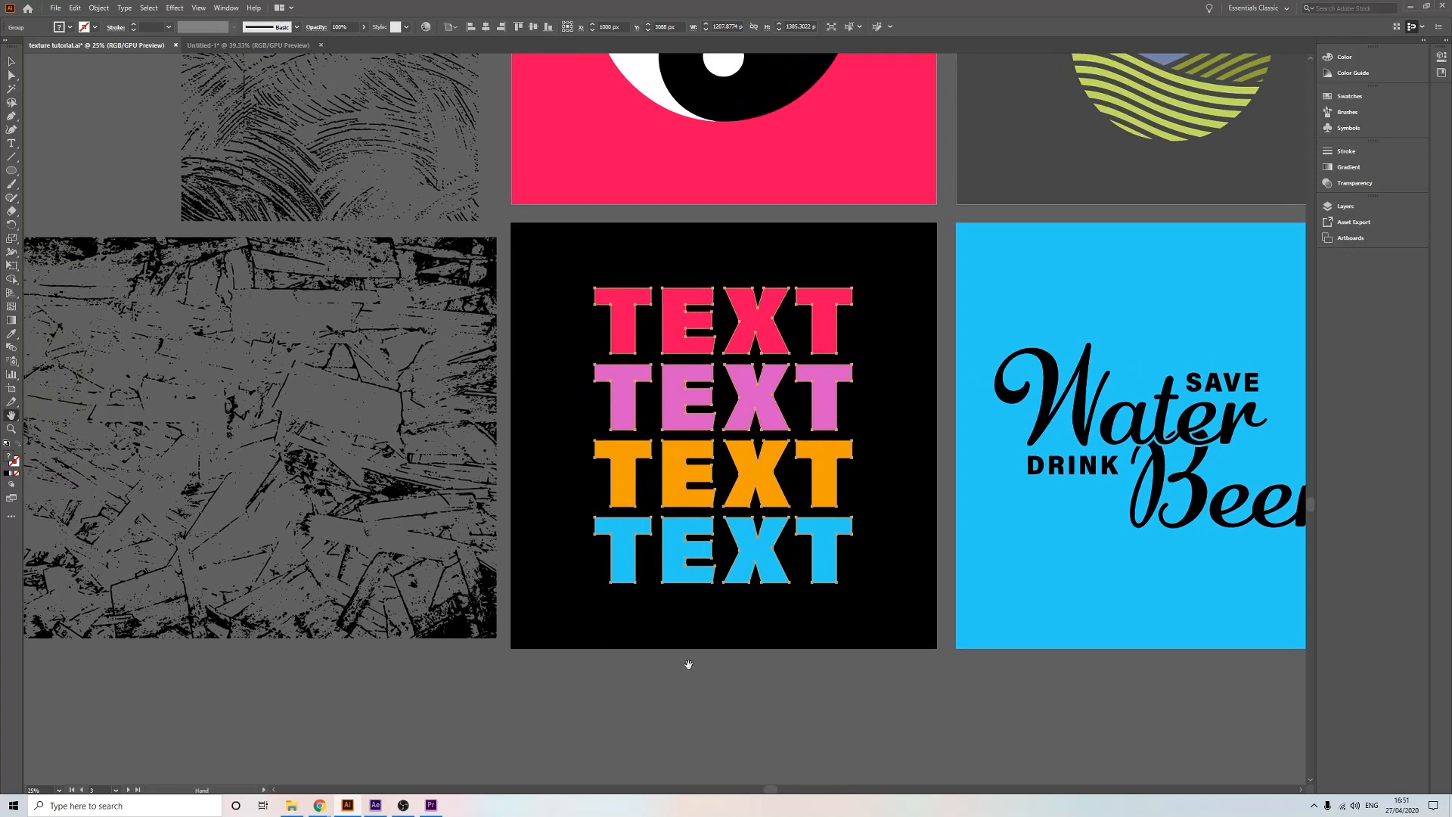
click(12, 62)
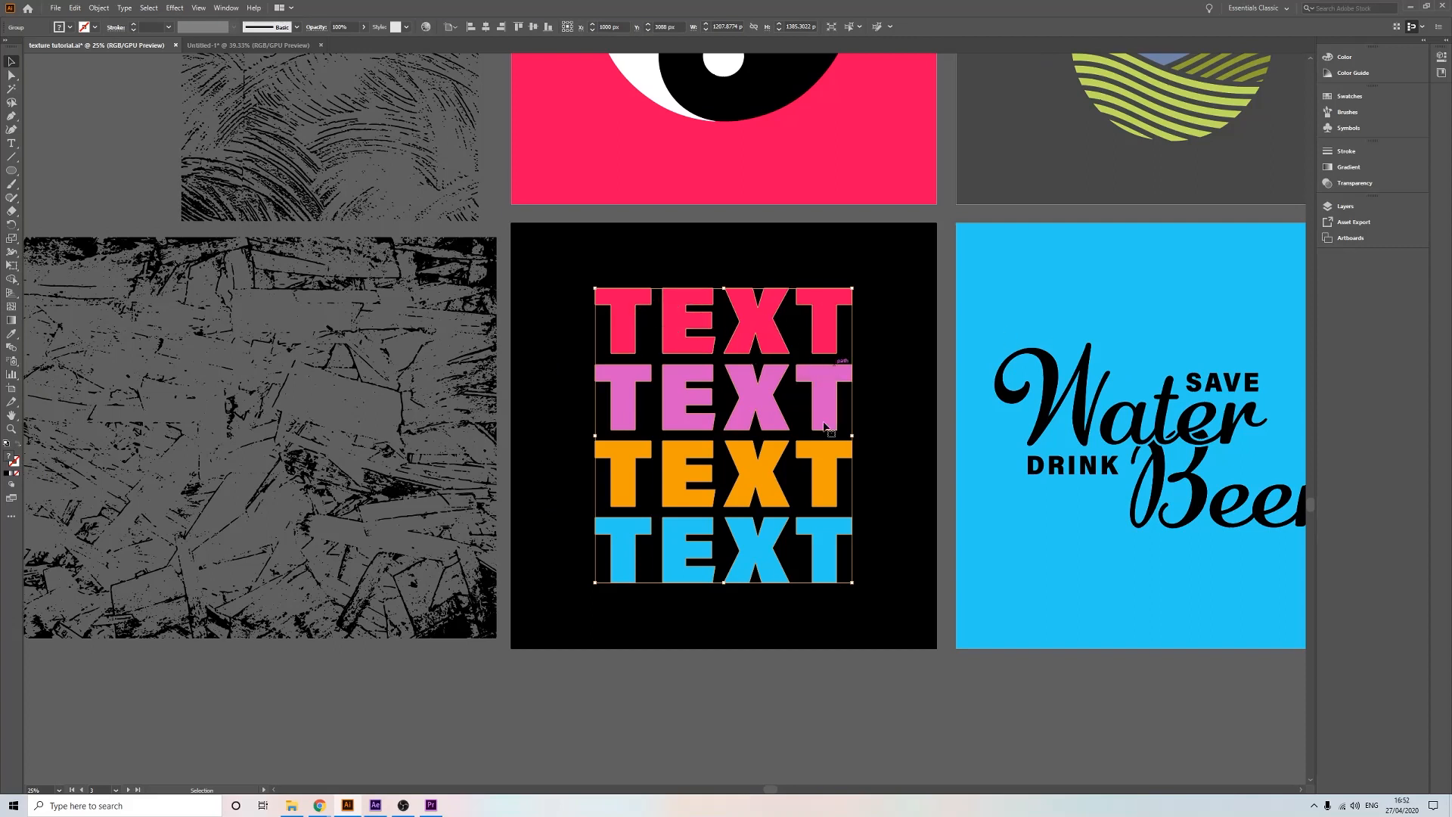
click(947, 357)
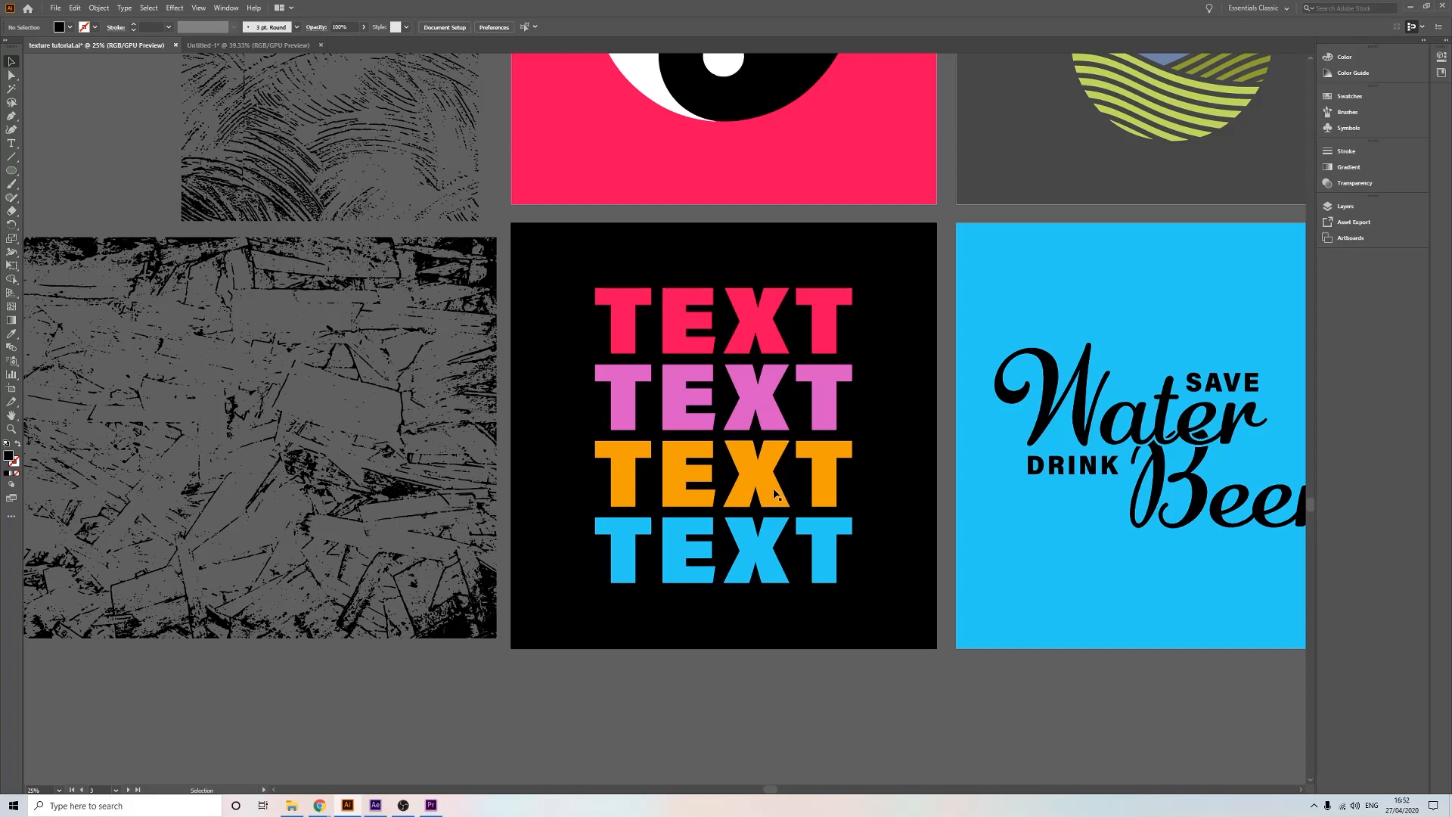
- Select the multicoloured TEXT group on the black artboard and show its Transparency settings
click(827, 470)
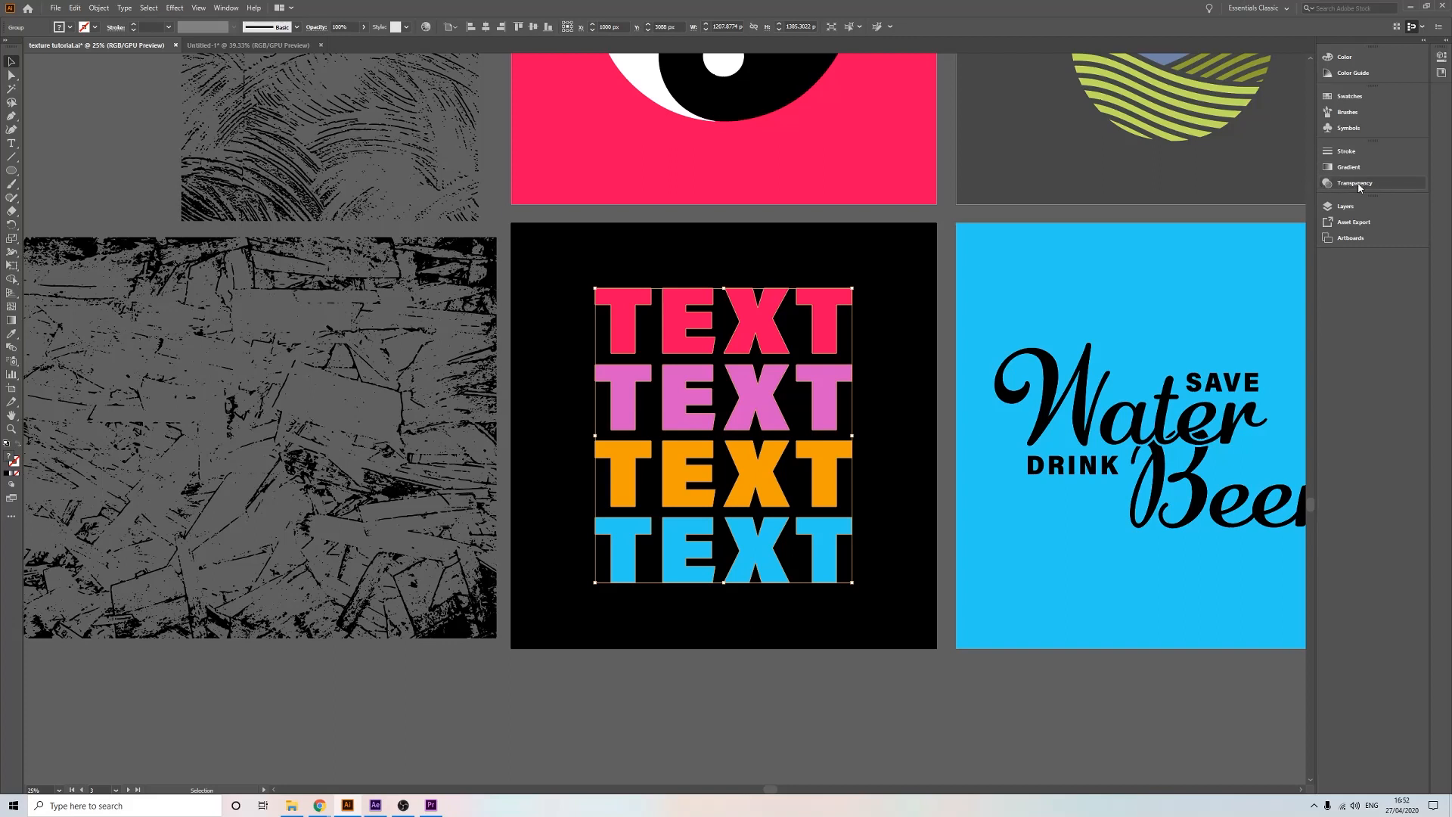
click(225, 8)
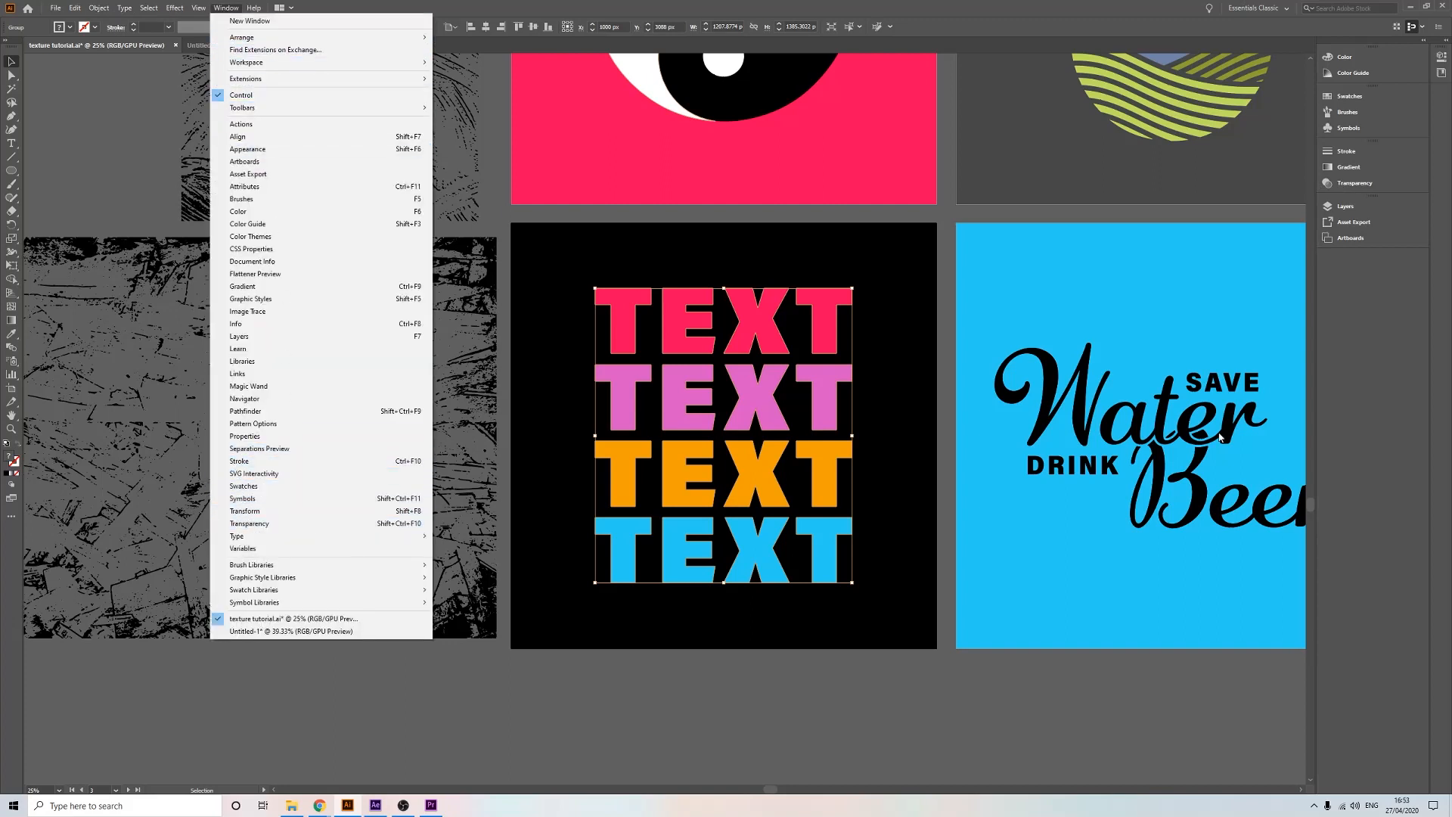
click(499, 11)
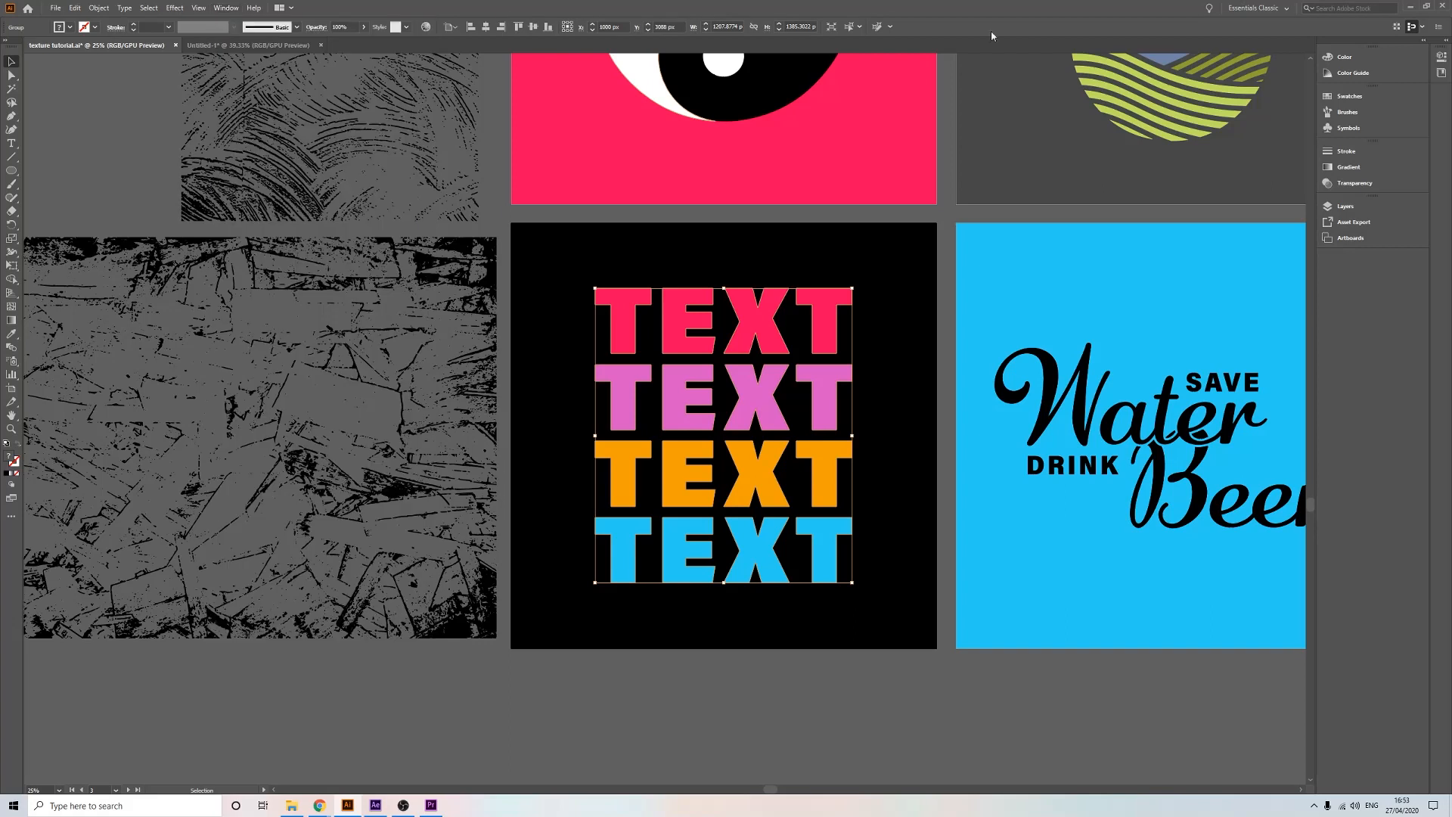
click(1365, 187)
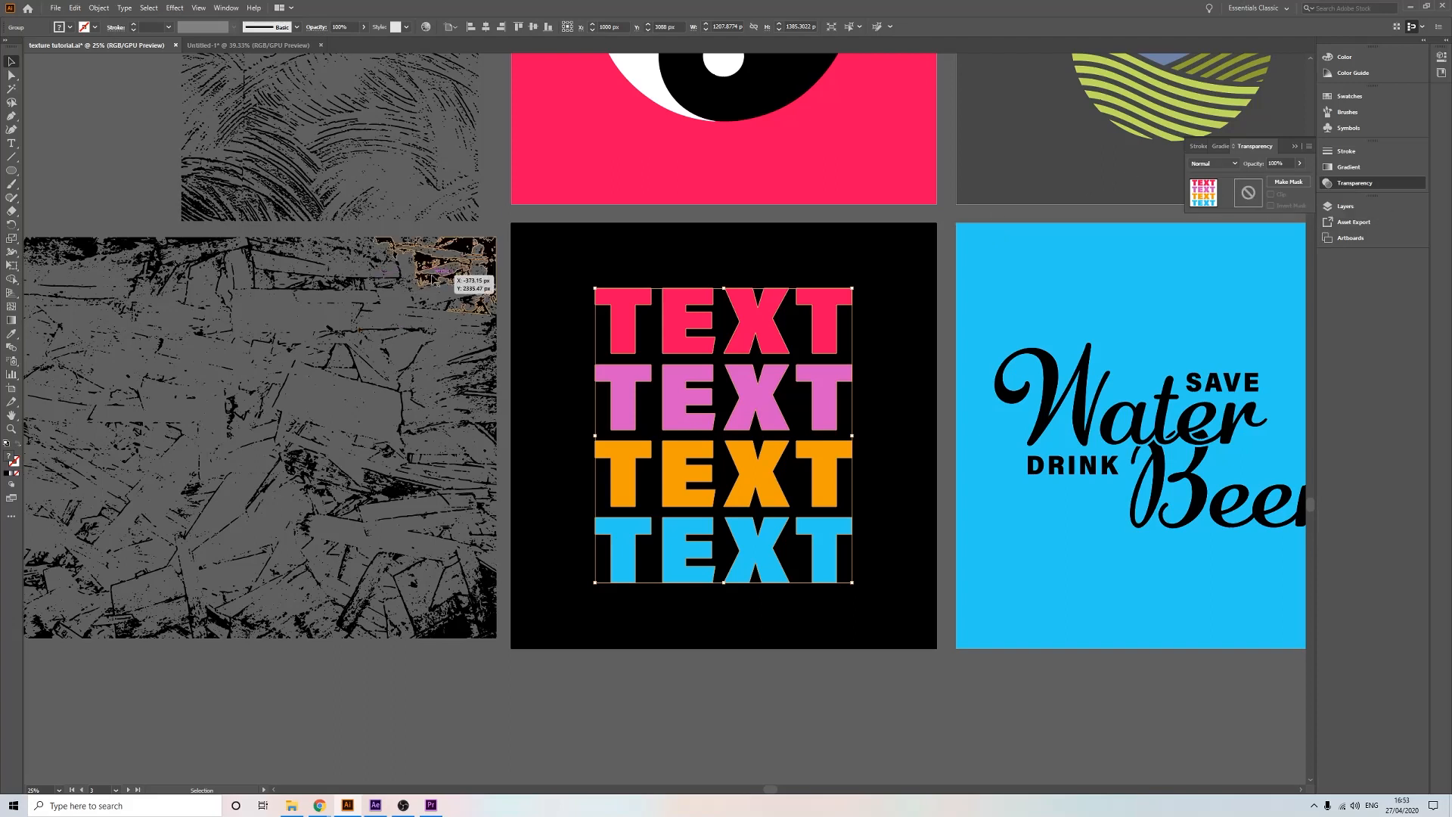
- Cut the scratched texture lying beside the black artboard to the clipboard
click(437, 281)
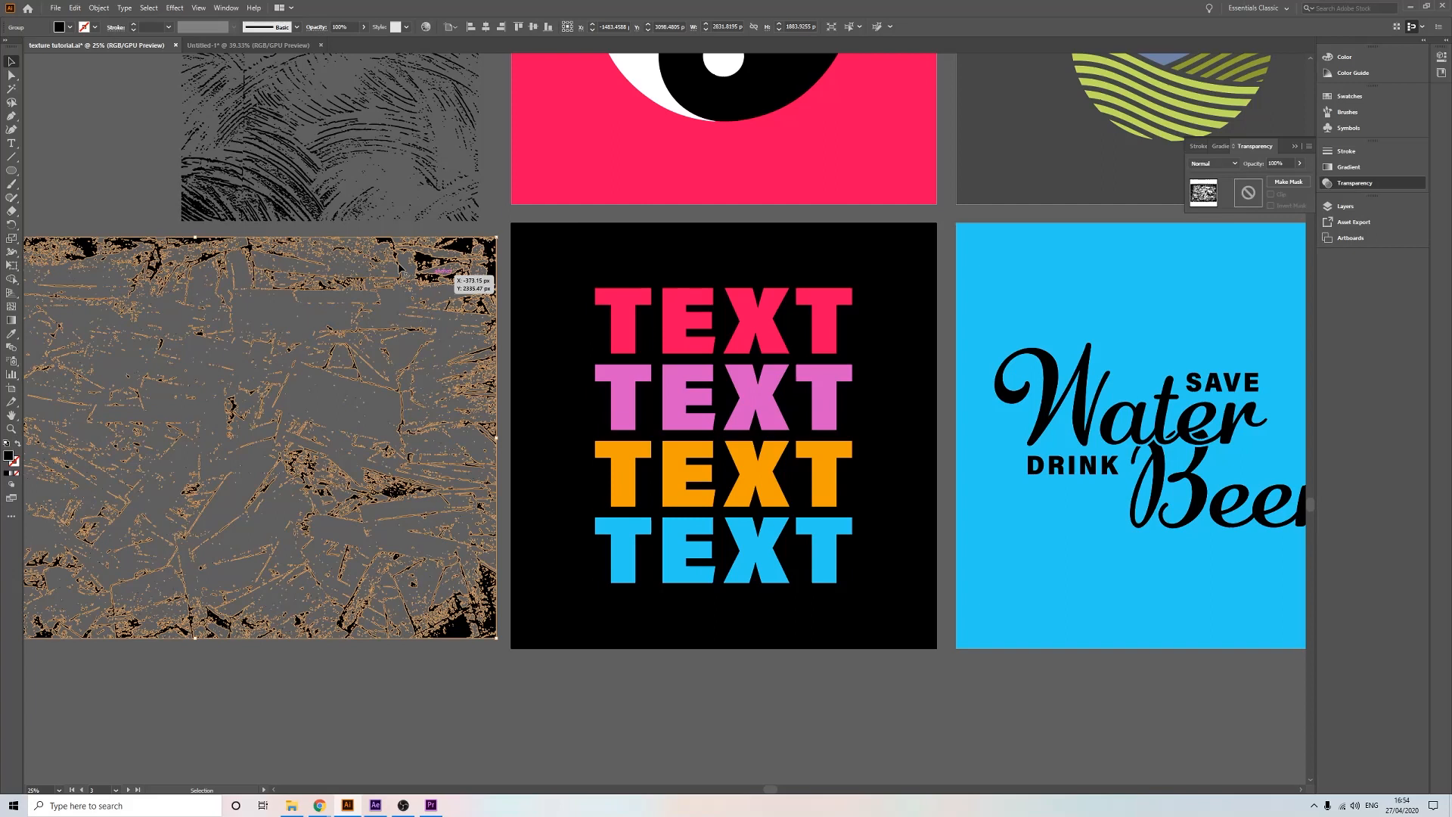
click(169, 235)
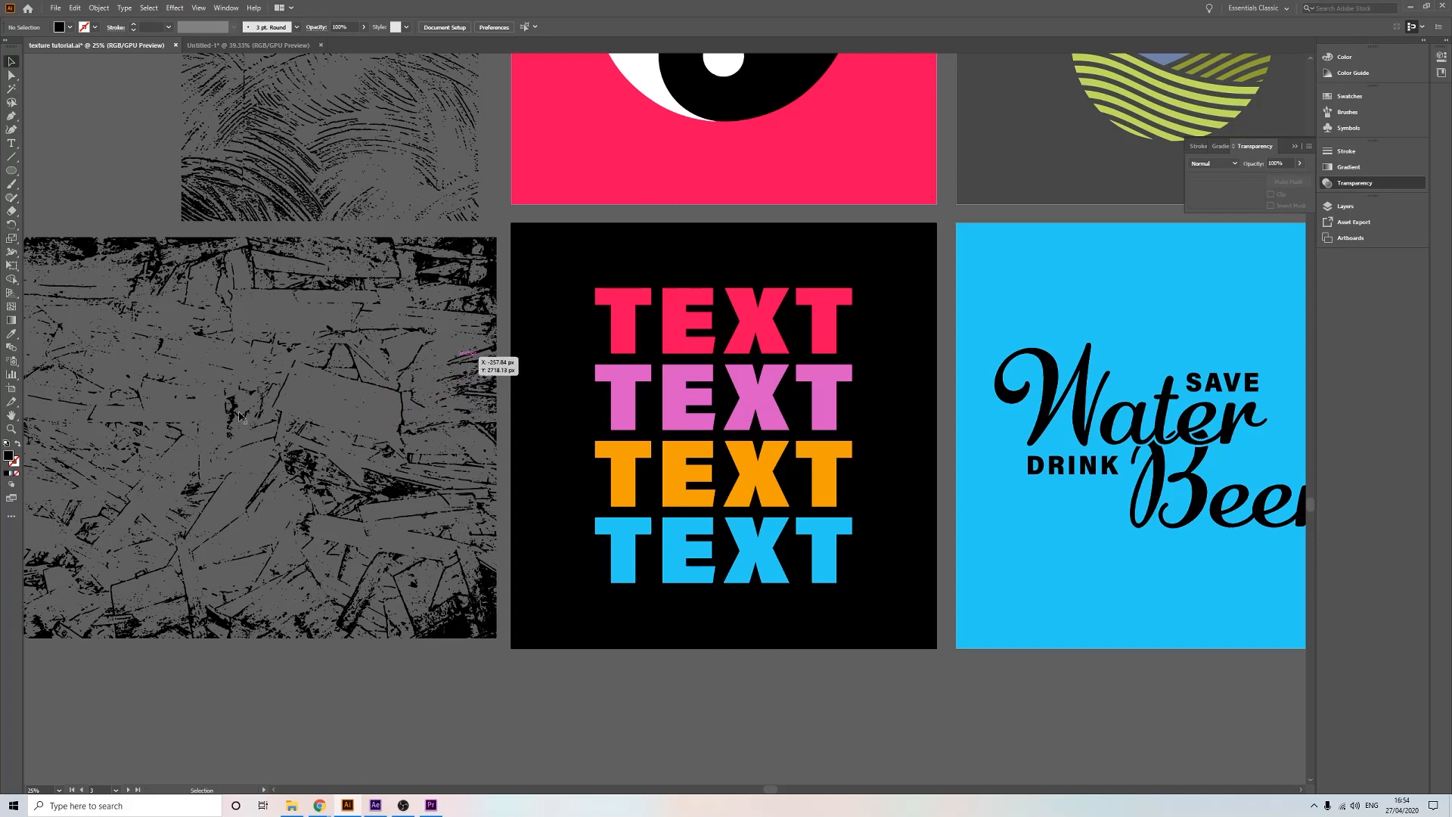
click(173, 247)
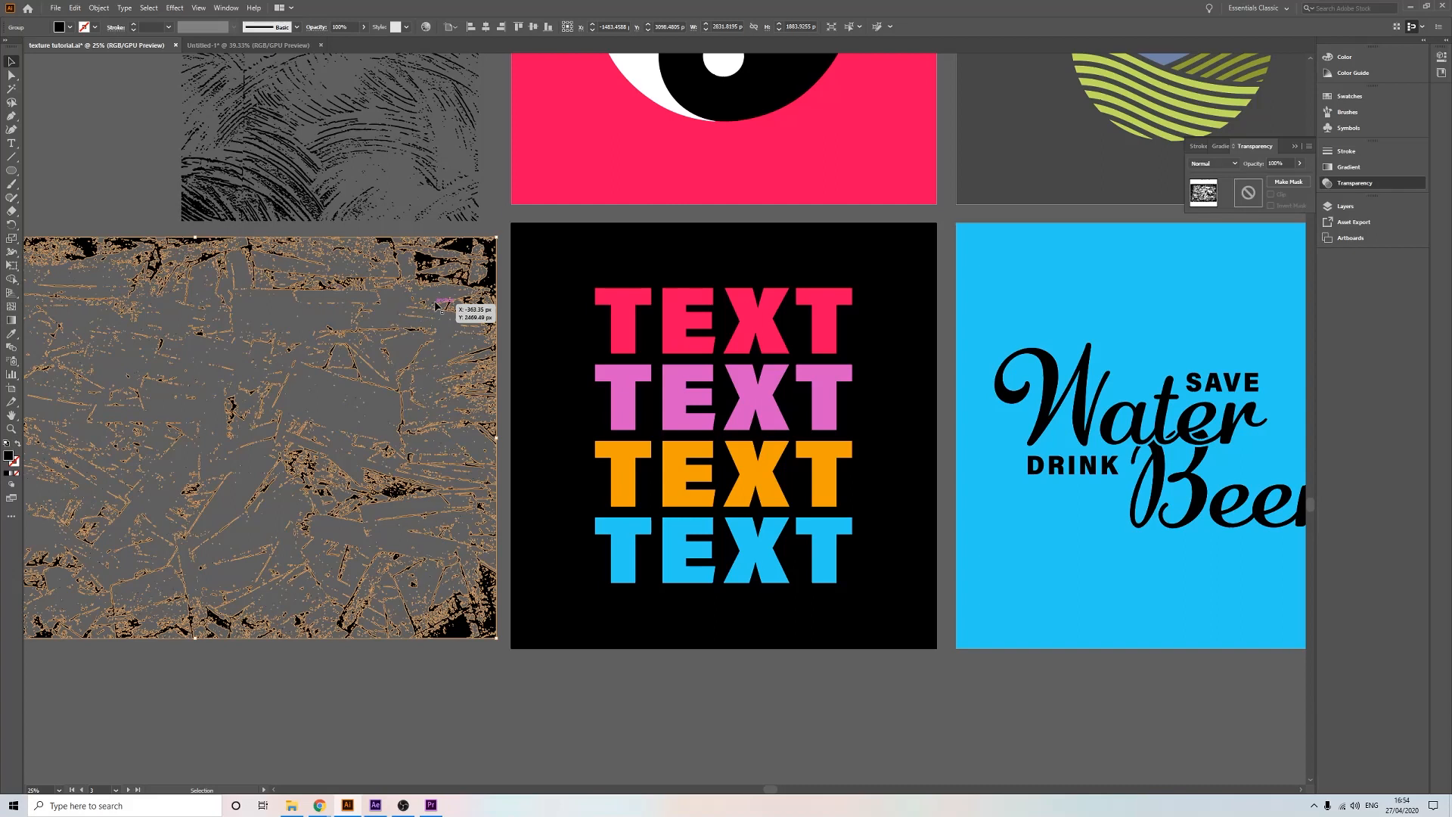
key(a)
key(v)
key(Delete)
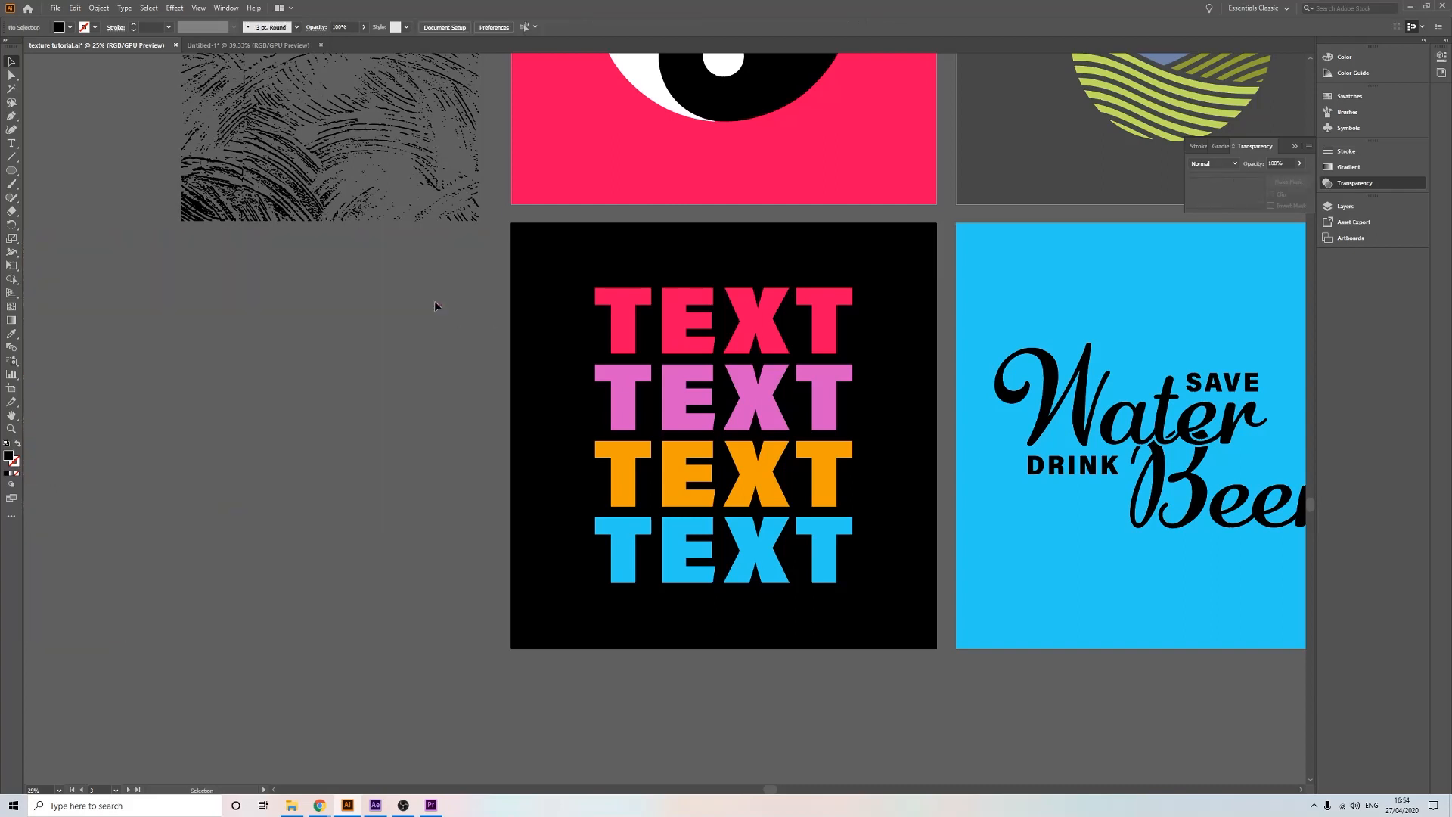
- Create an opacity mask on the multicoloured TEXT group and paste the cut texture into the mask
click(765, 324)
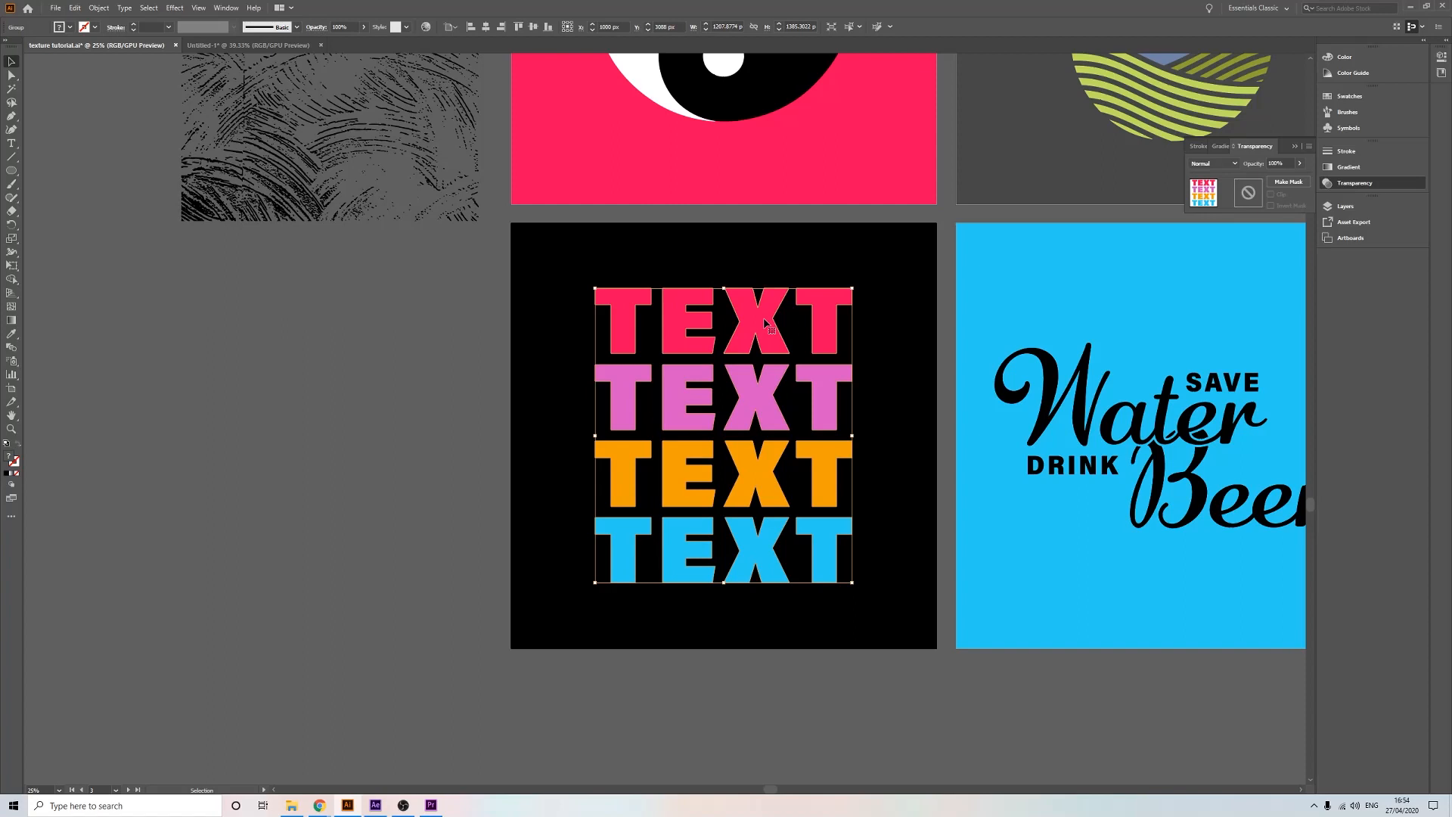
double_click(1249, 194)
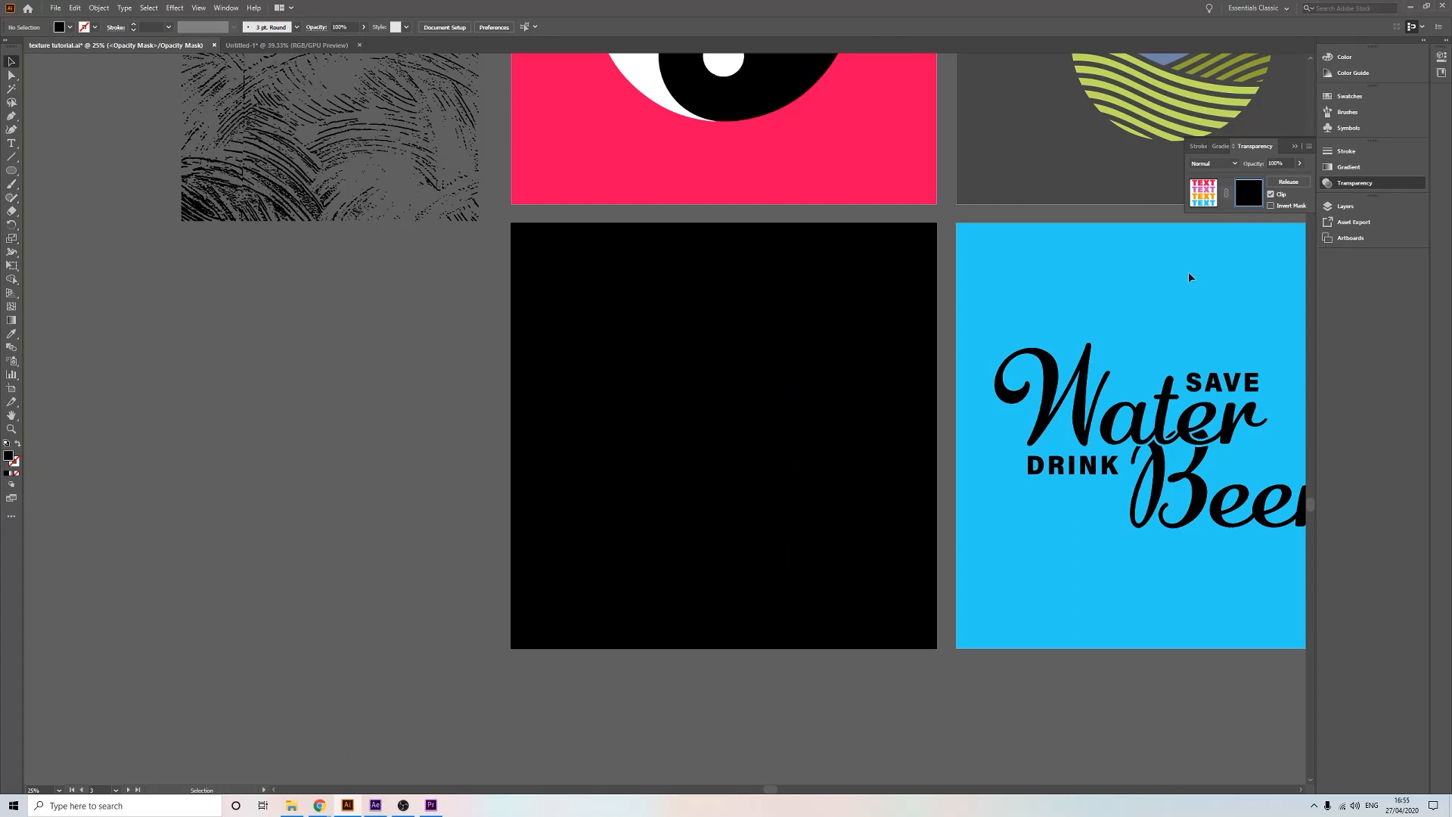
key(a)
key(ctrl+v)
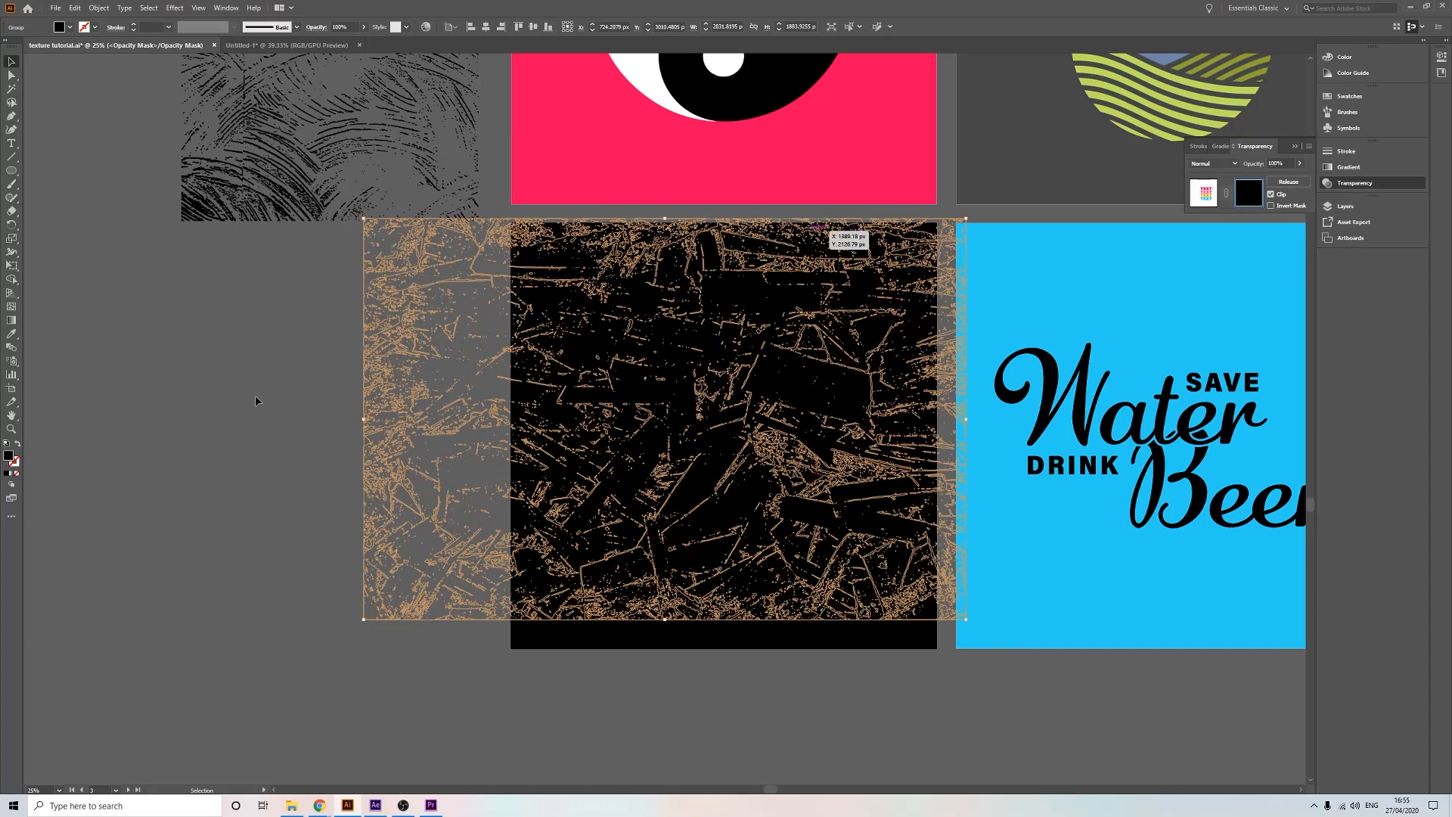
- Reposition the pasted texture inside the opacity mask so it is centred over the TEXT artwork
click(189, 370)
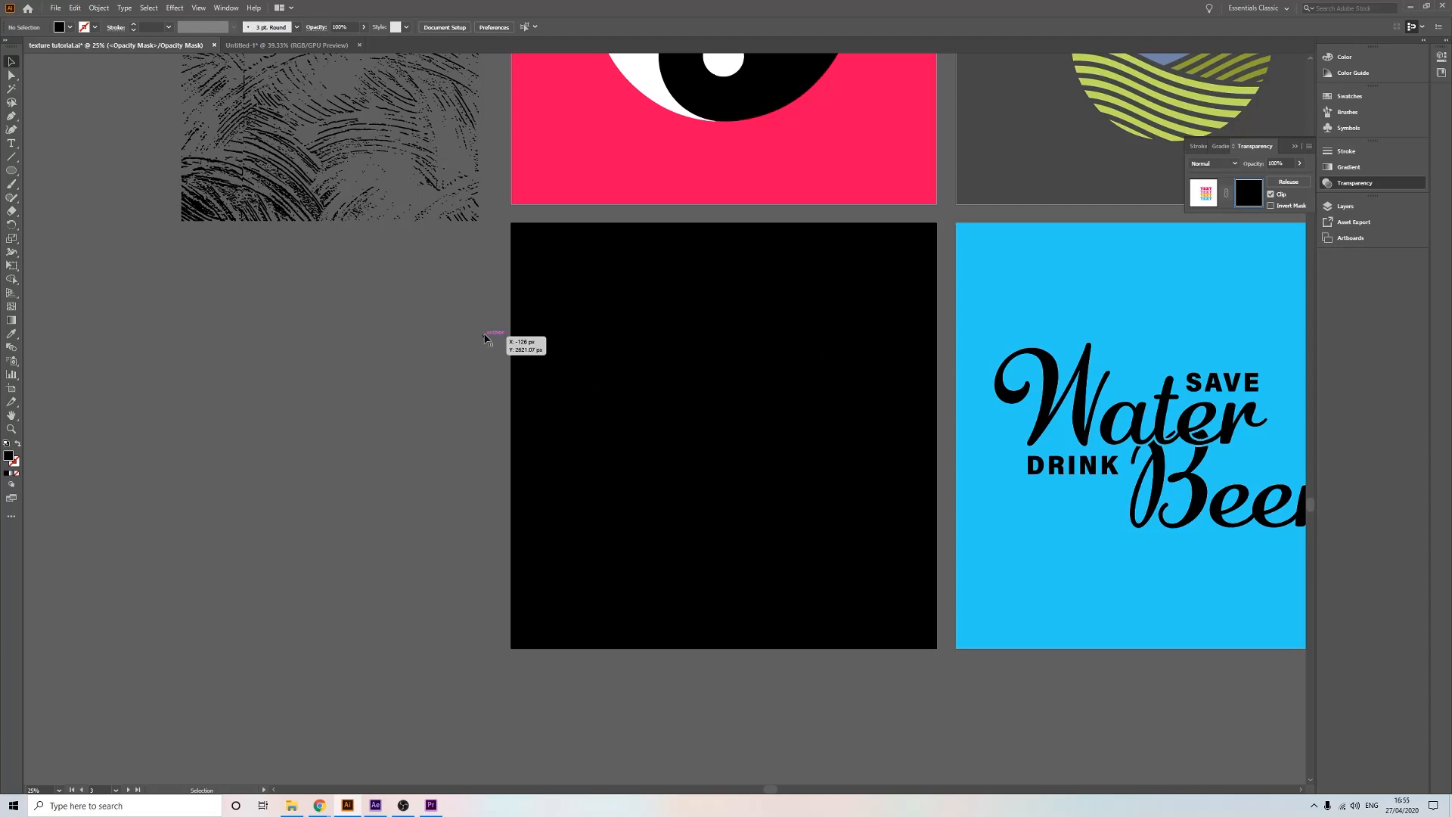
click(486, 334)
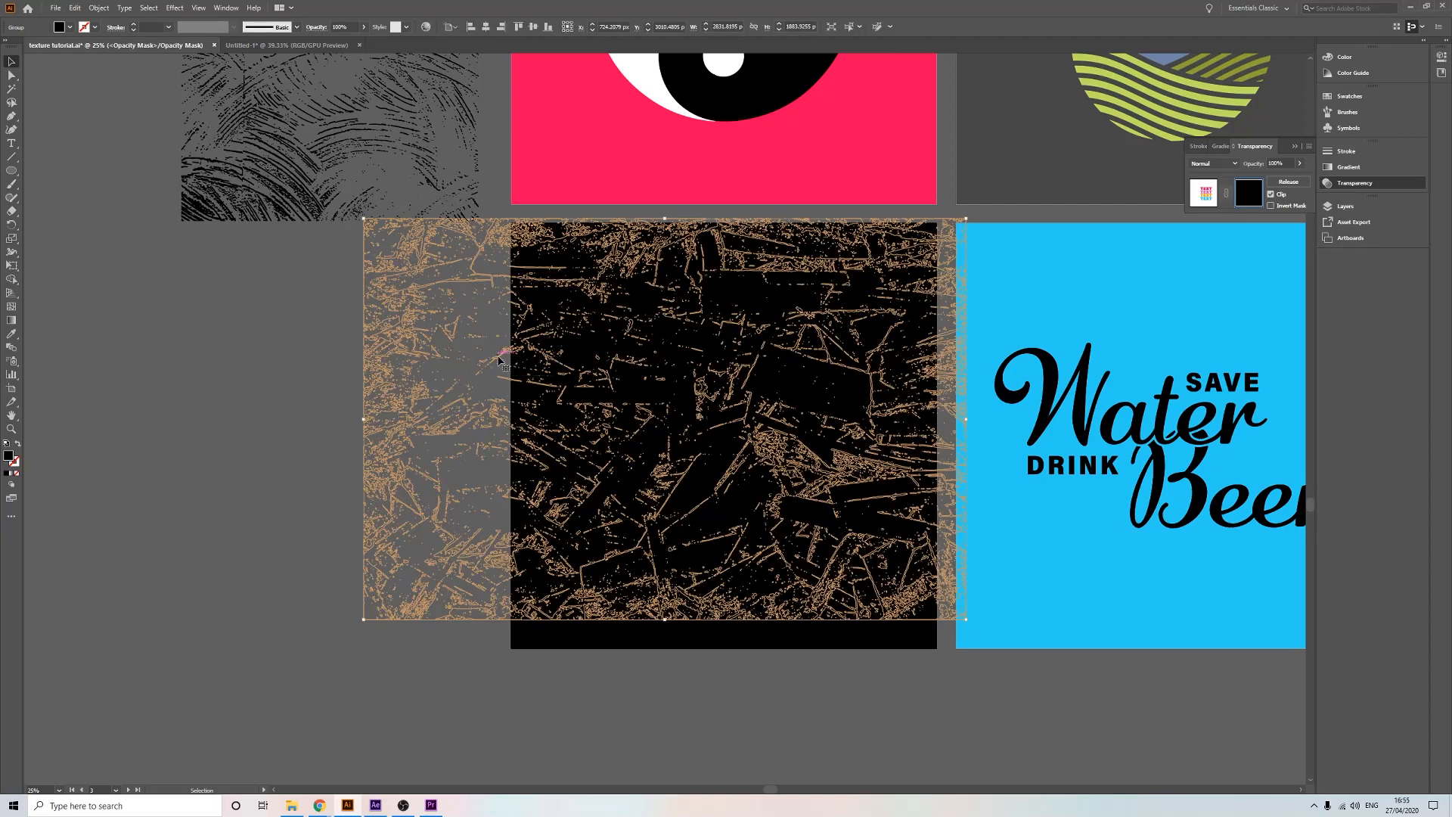
drag(503, 372, 542, 374)
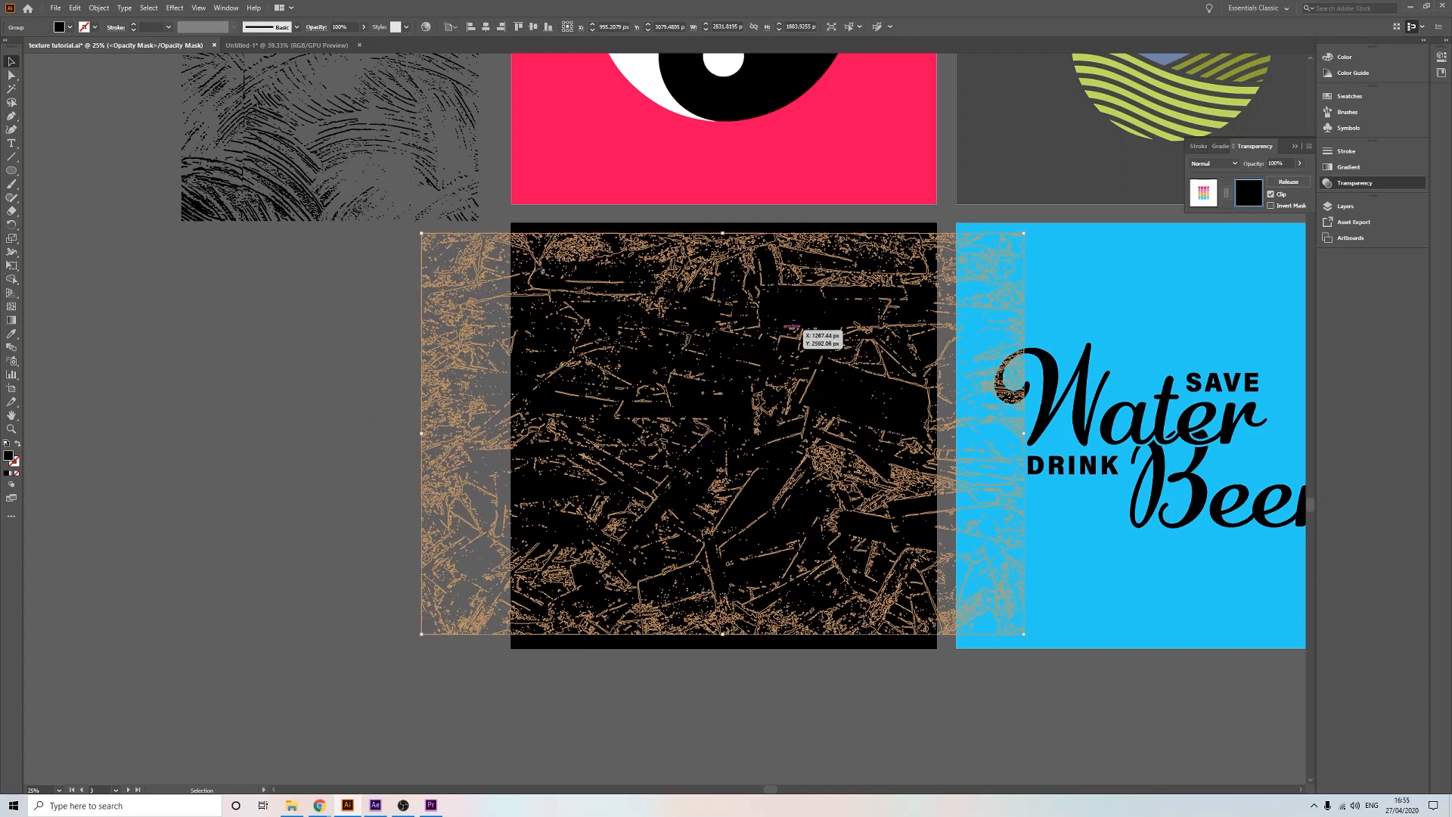
- Turn off the Clip option of the opacity mask and leave mask editing to return to the TEXT artwork
click(1271, 194)
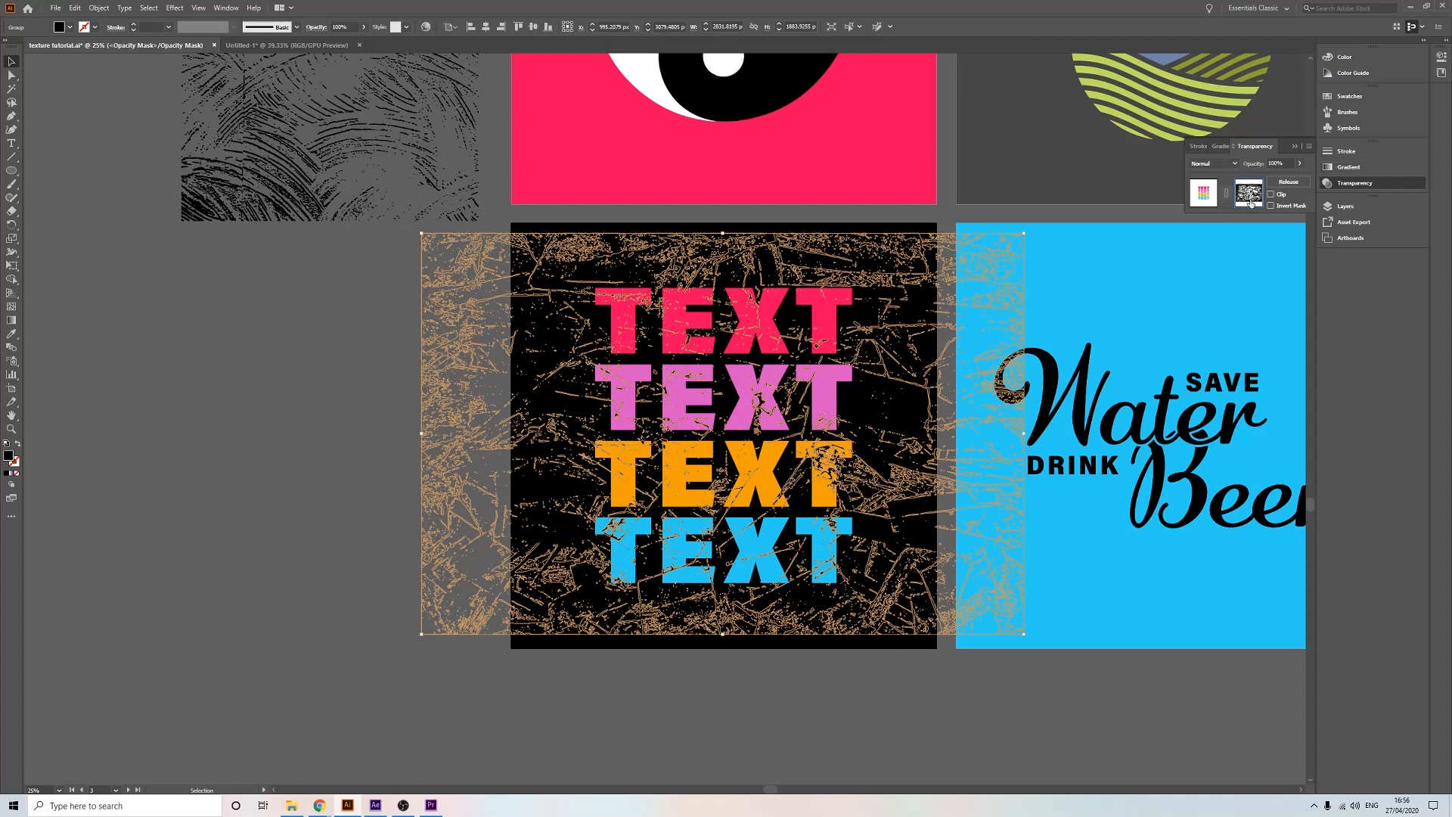
click(303, 349)
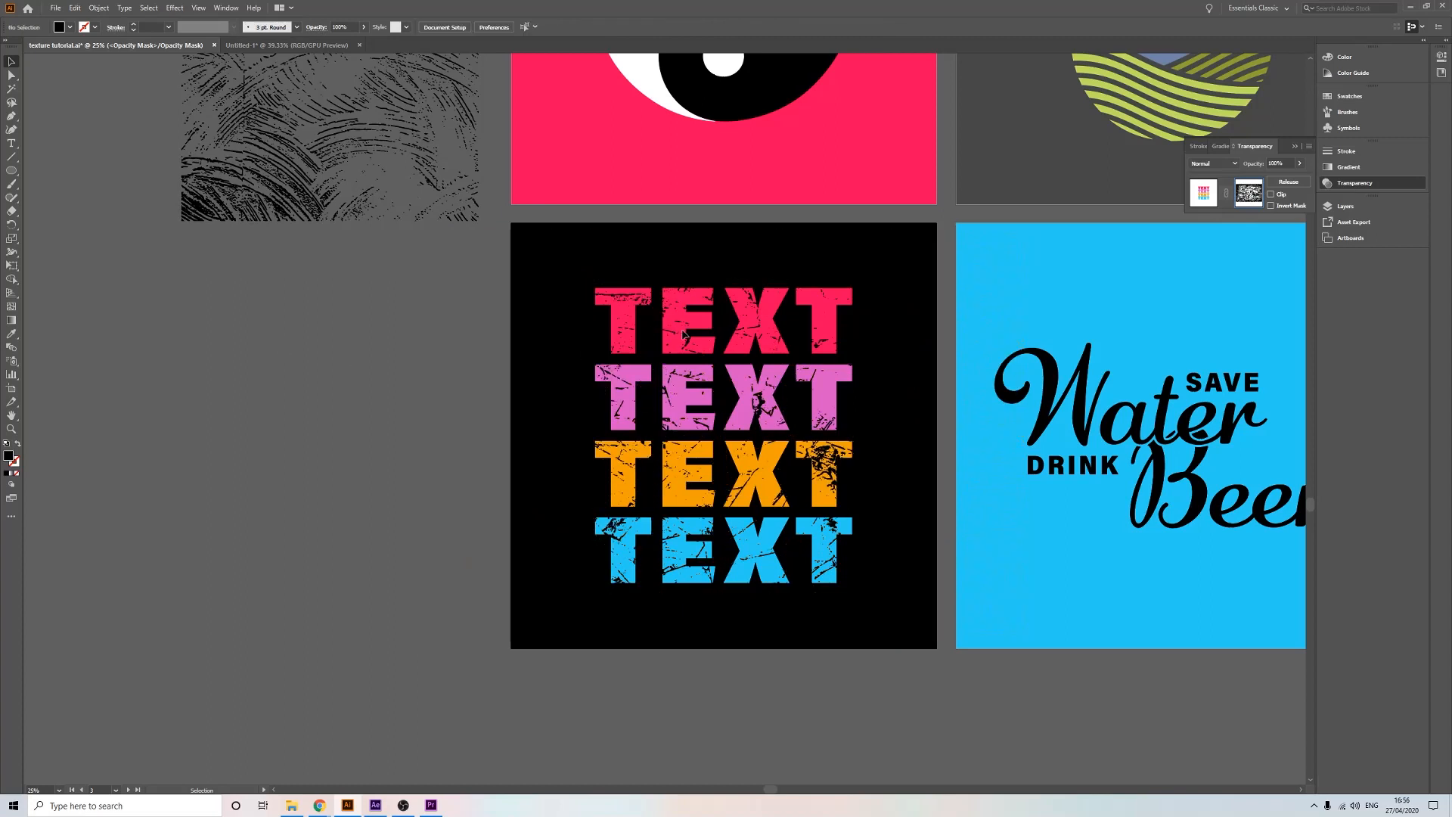
click(610, 137)
click(1169, 485)
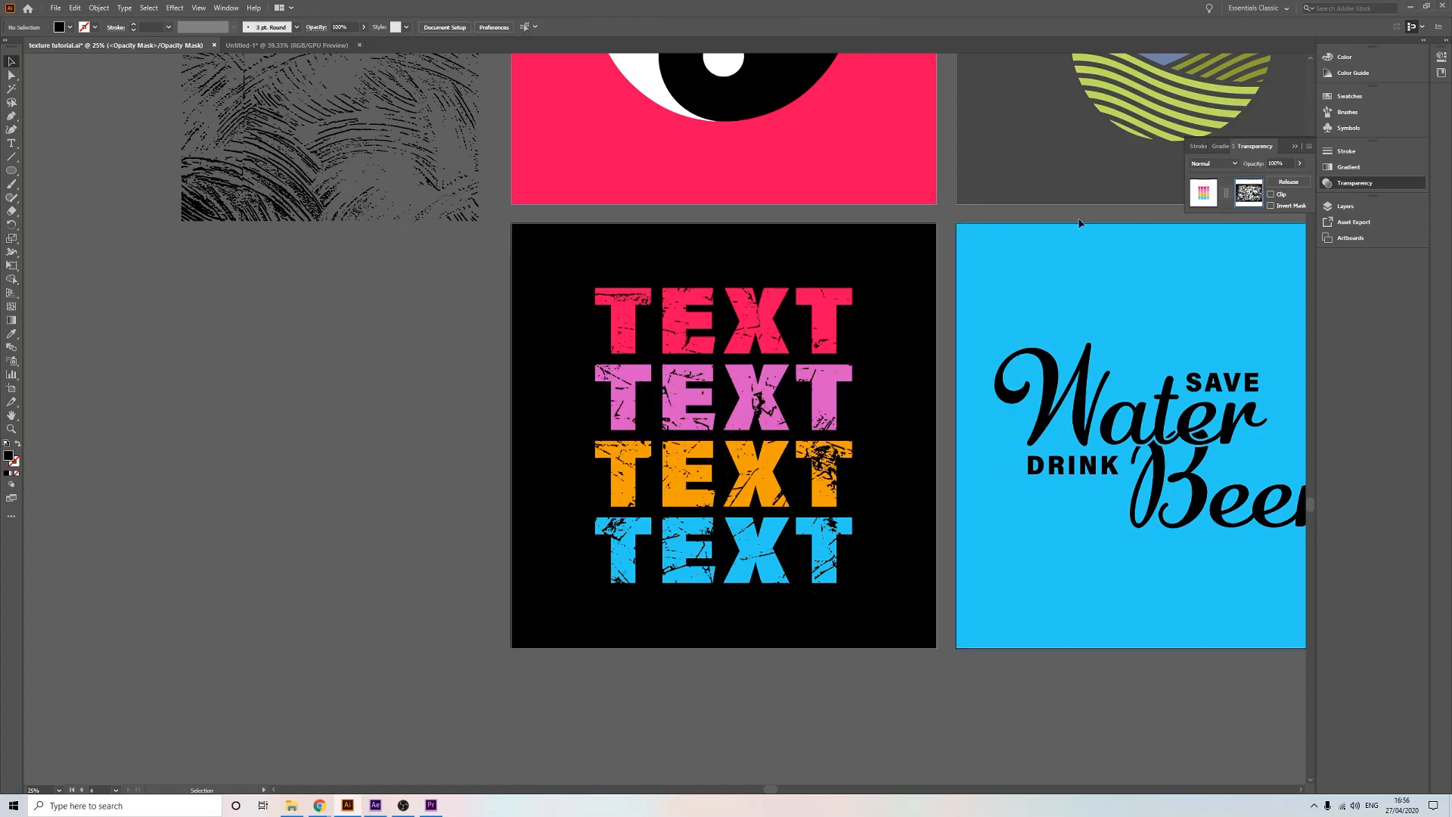
click(759, 333)
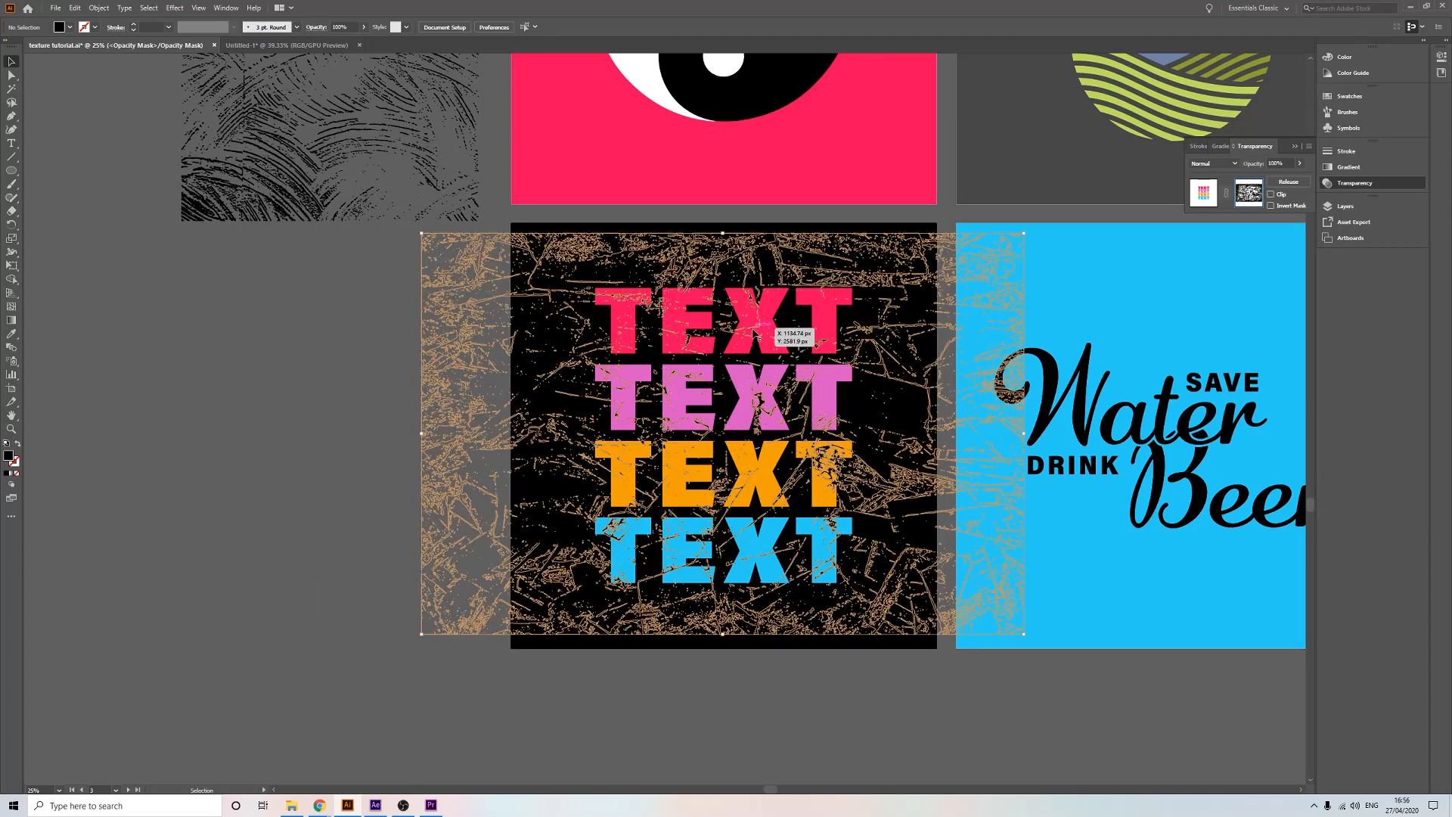
click(1204, 193)
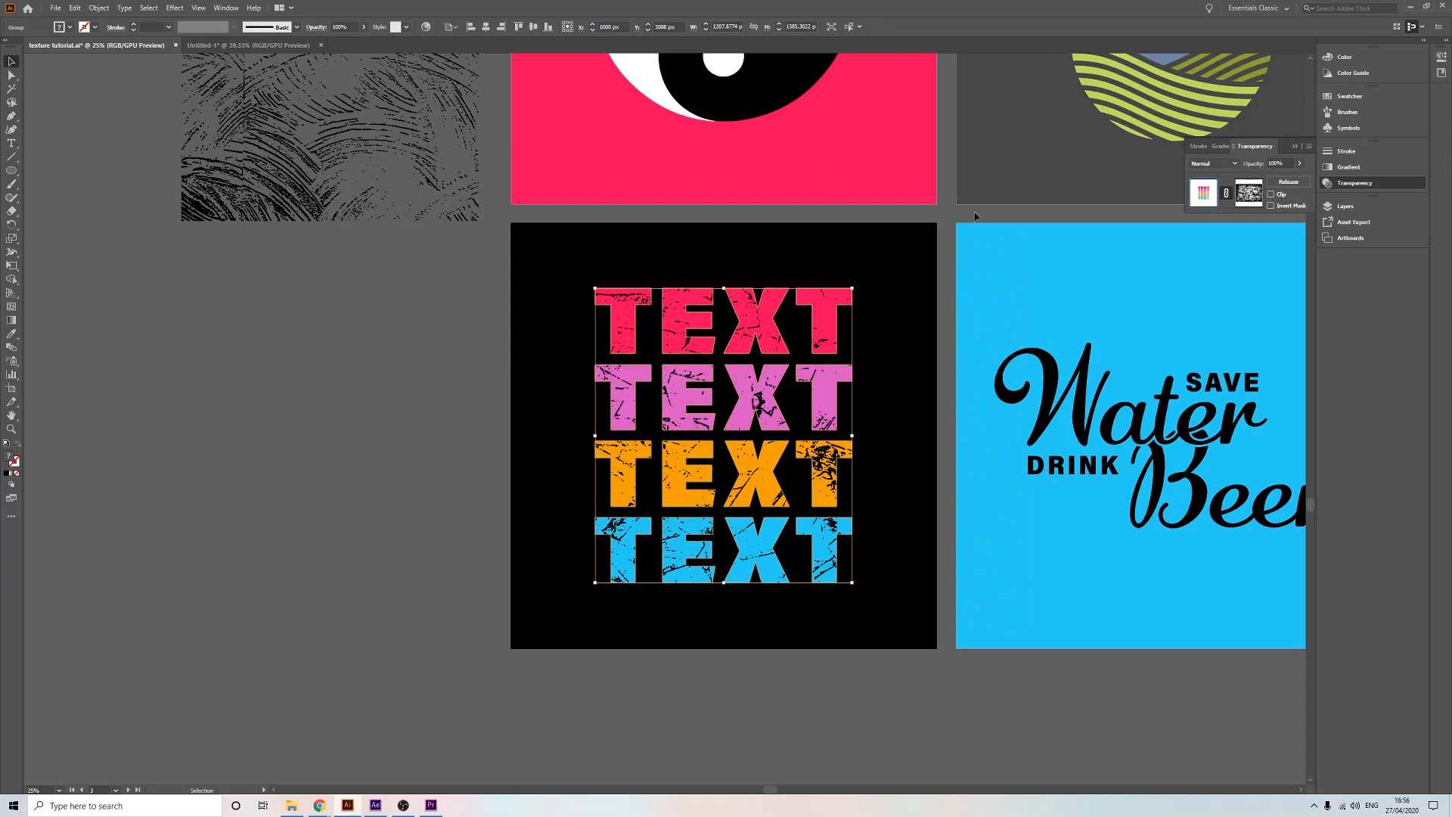
- Move the textured TEXT group across the neighbouring artboard area and place it back near the centre of the black artboard
drag(810, 341, 385, 375)
drag(401, 451, 1182, 561)
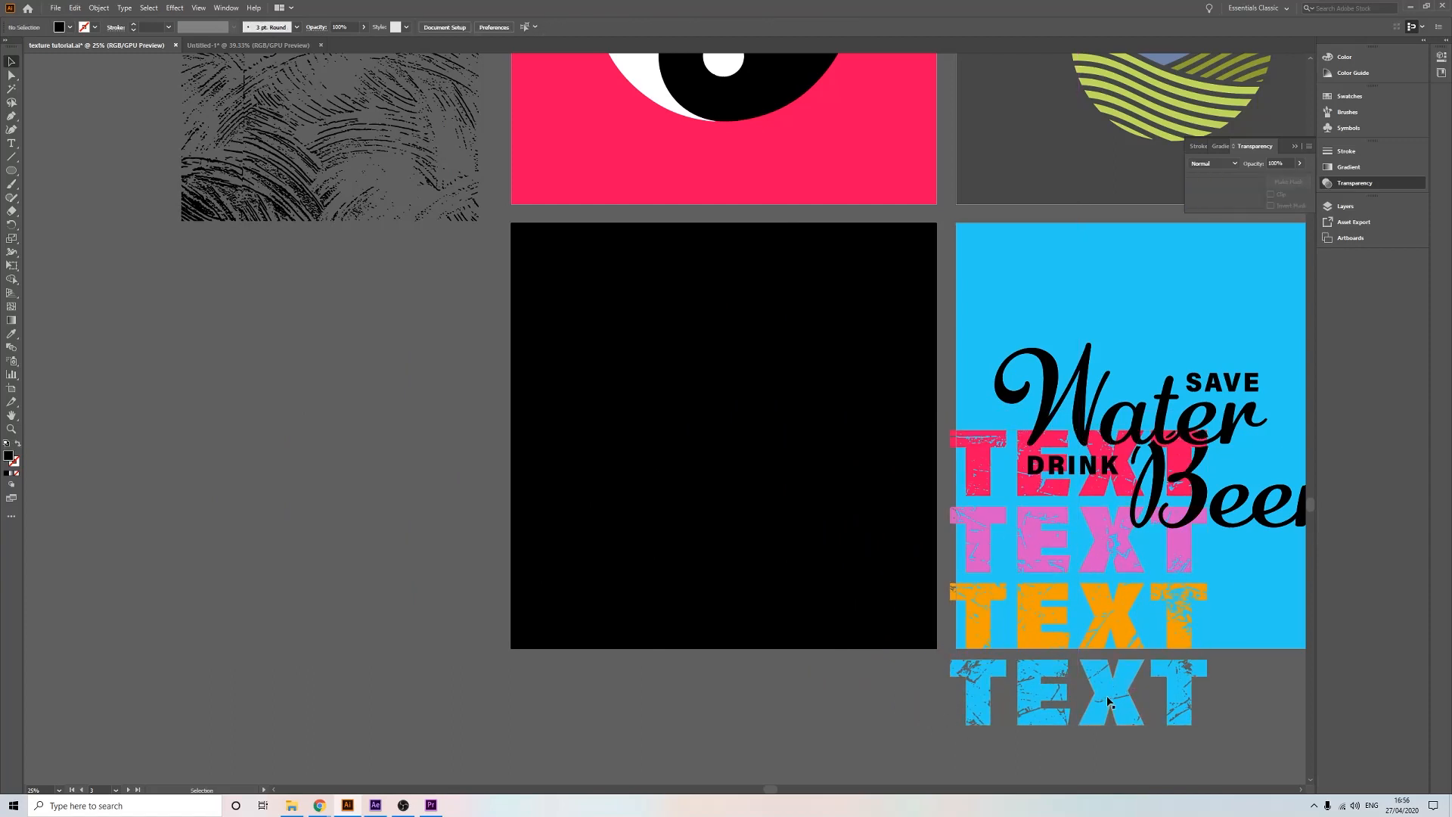
drag(1110, 702, 1113, 492)
drag(1123, 339, 769, 422)
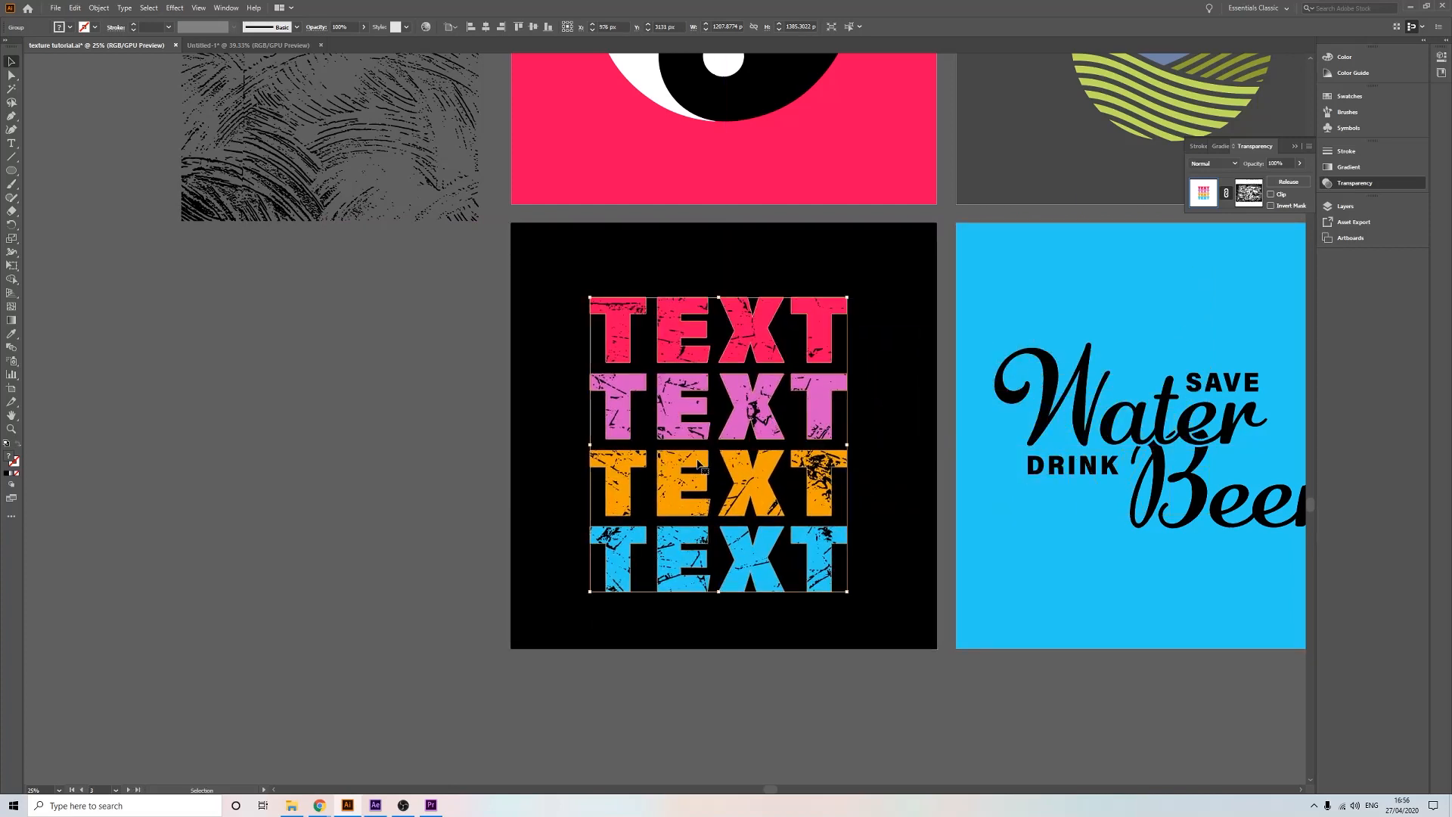
click(480, 318)
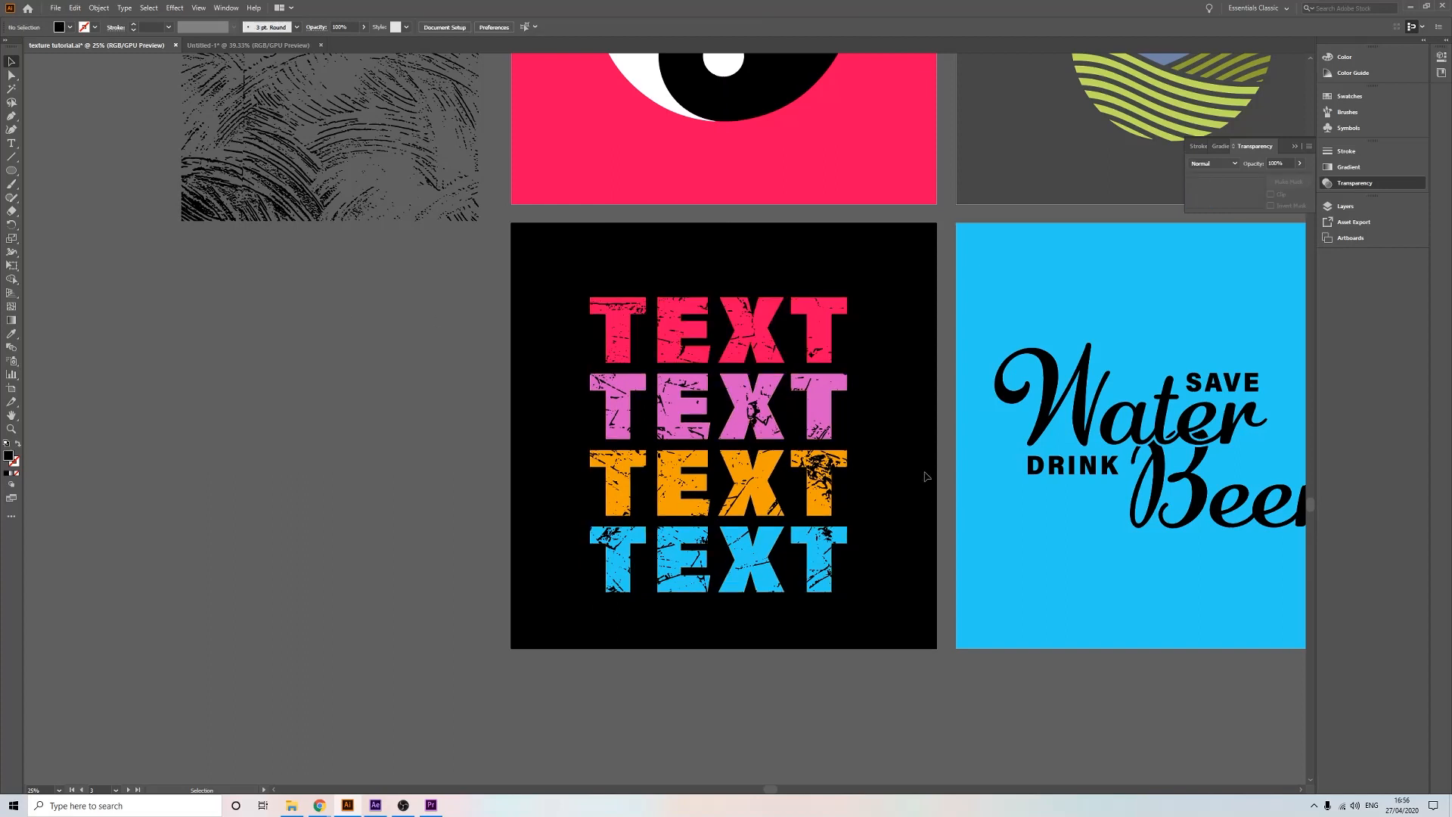
- Enlarge the texture inside the TEXT group's opacity mask proportionally about its centre to about 3675 px wide, and exit mask editing
click(827, 332)
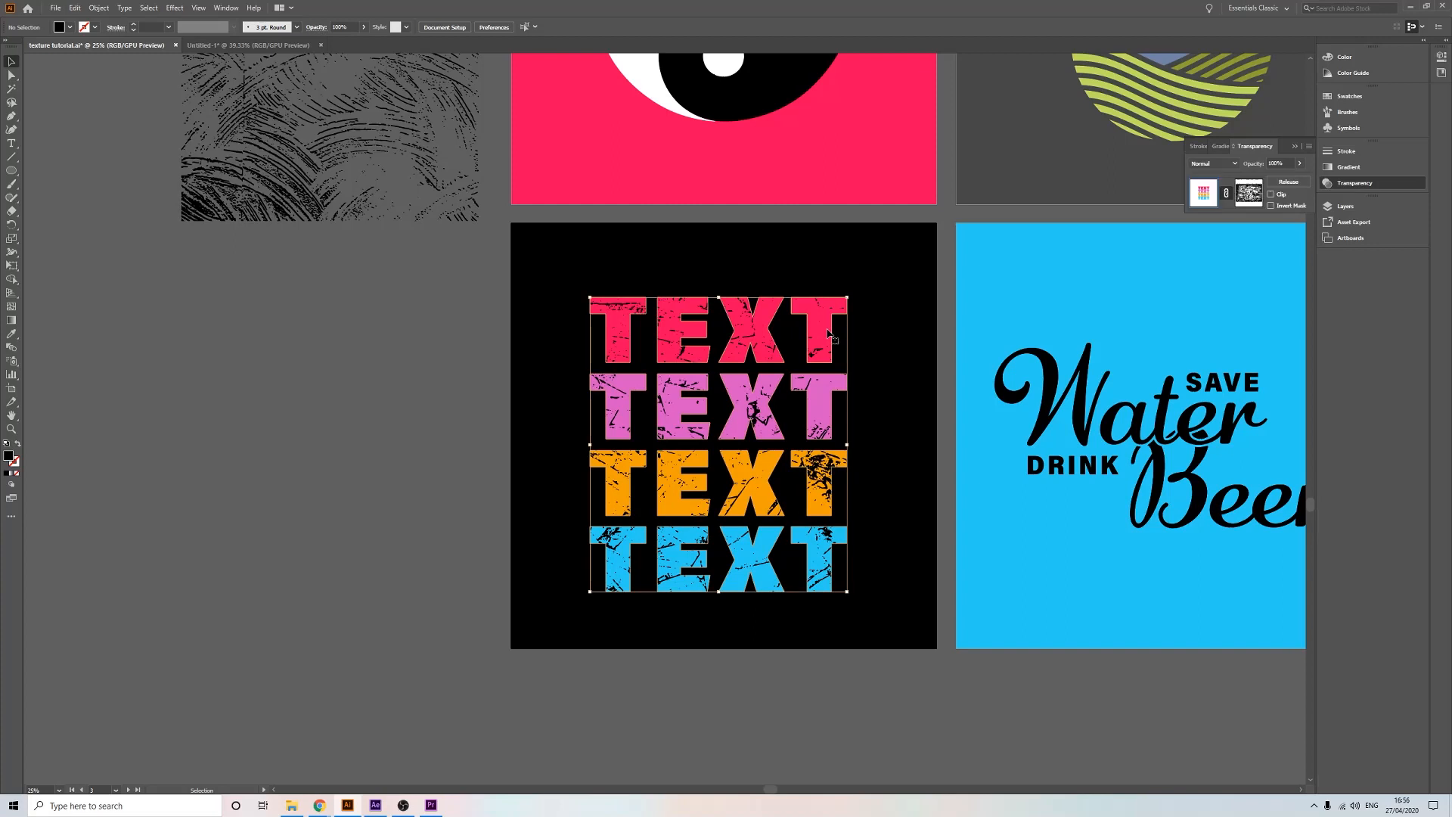
click(376, 406)
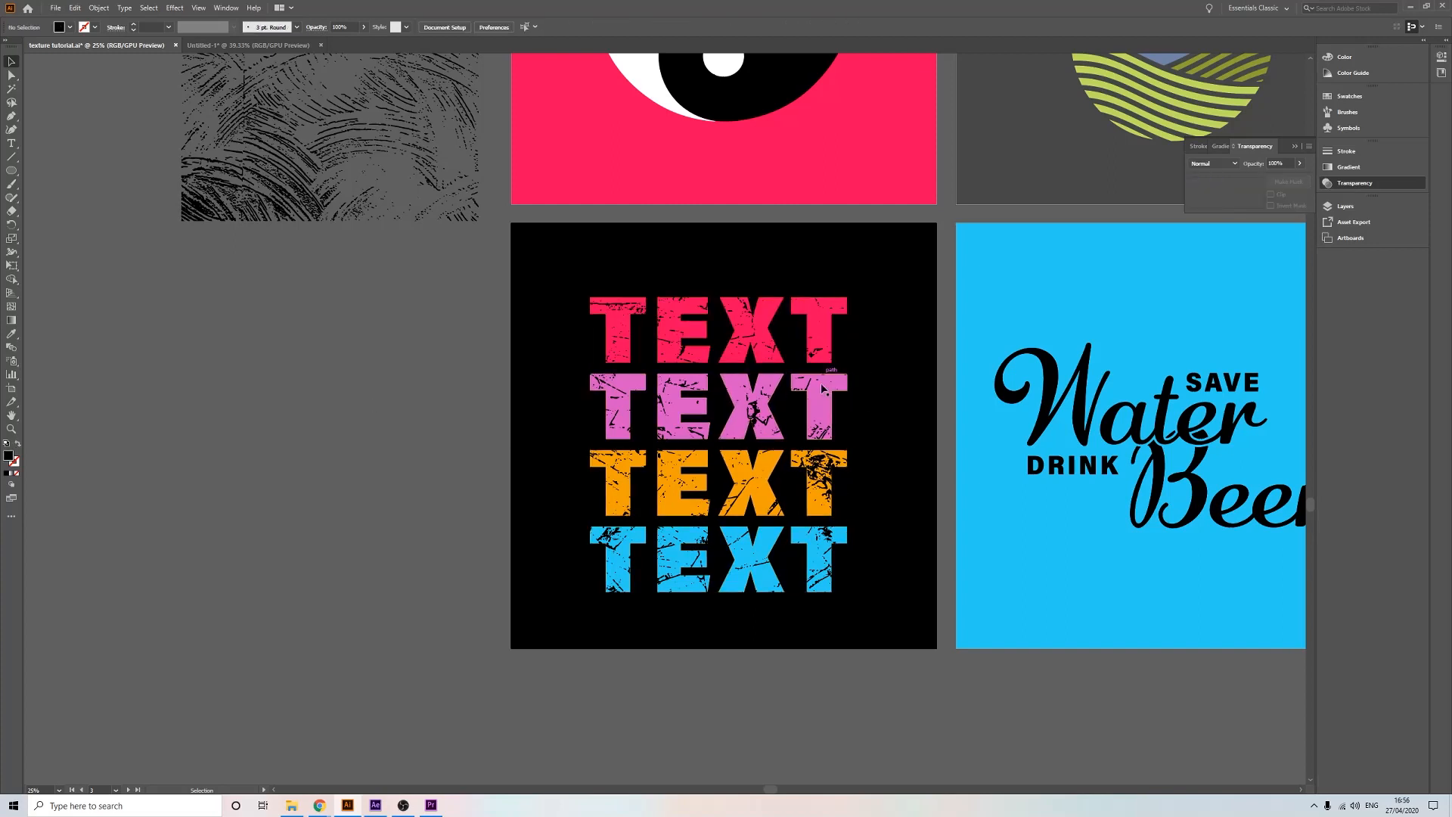
click(819, 407)
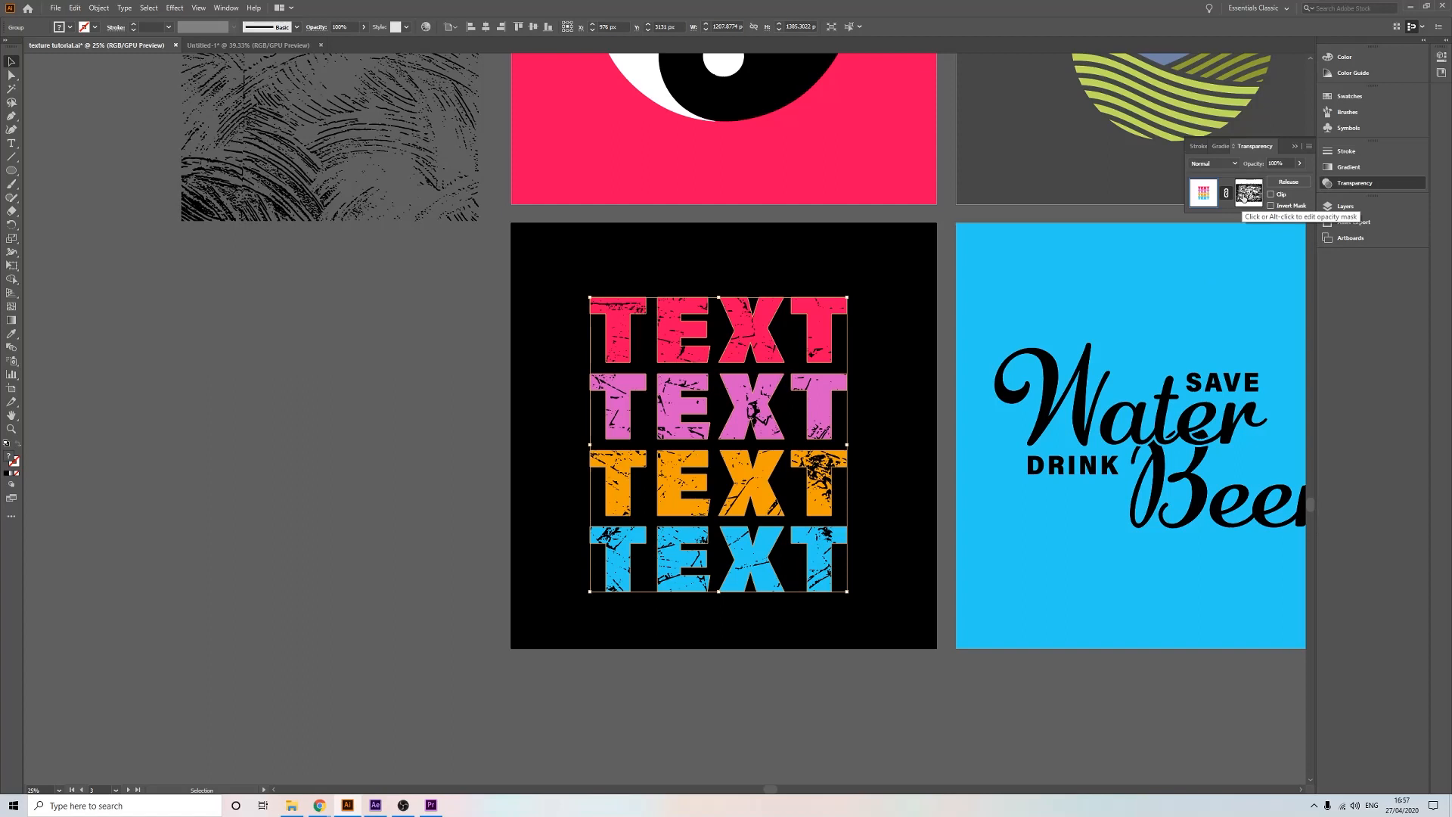
click(1248, 193)
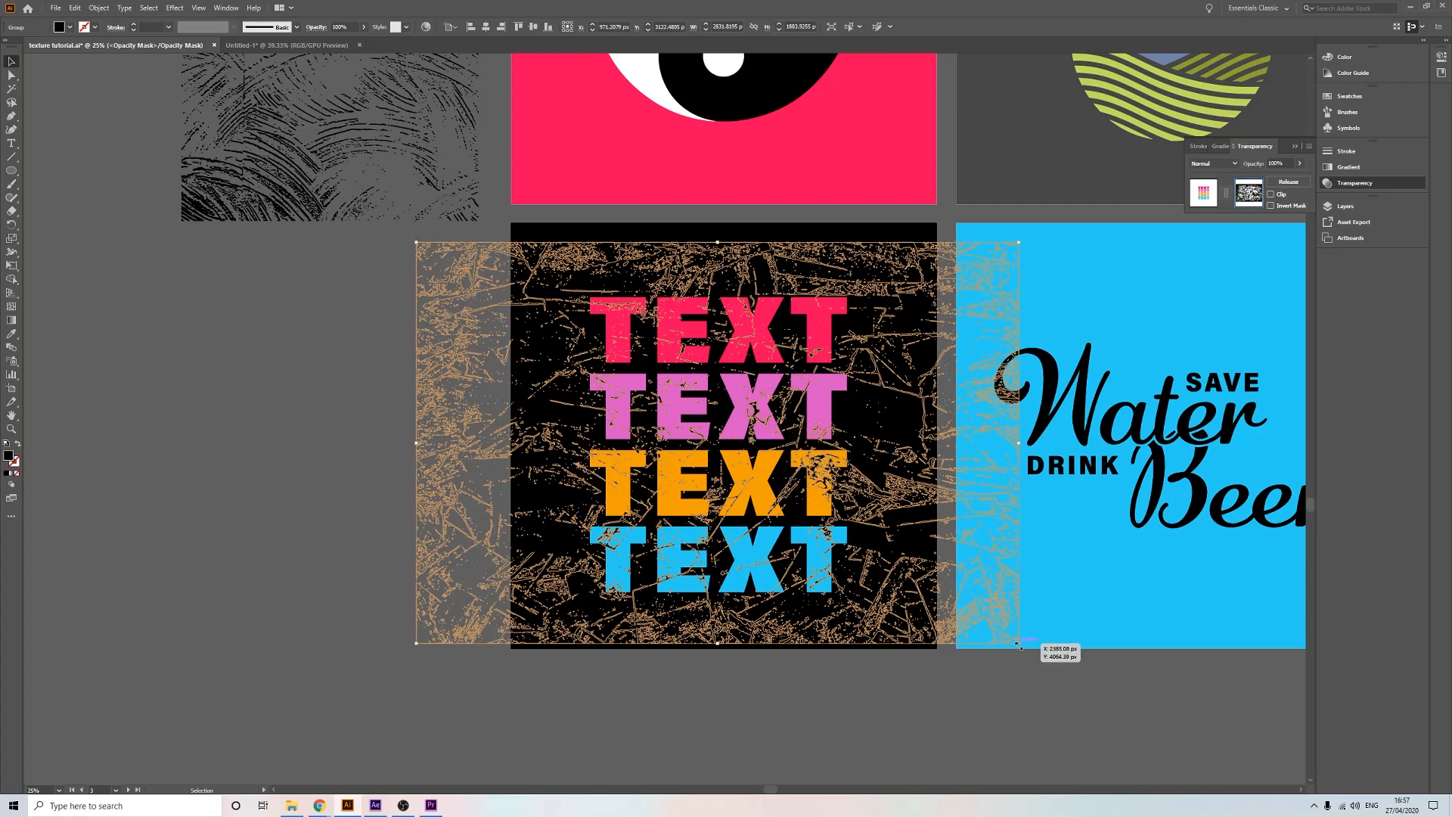
drag(1024, 649, 1110, 738)
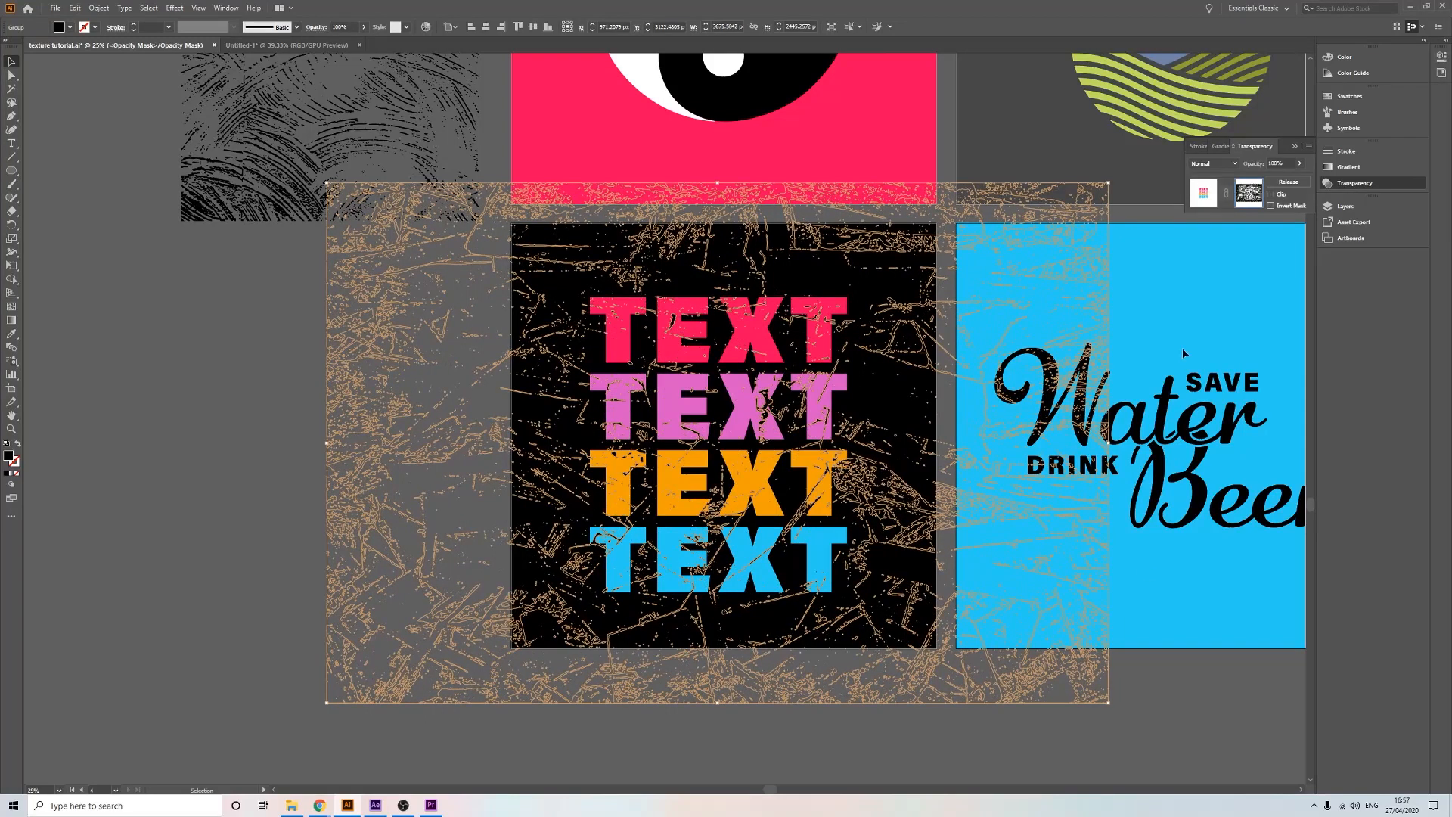
click(1208, 201)
click(273, 454)
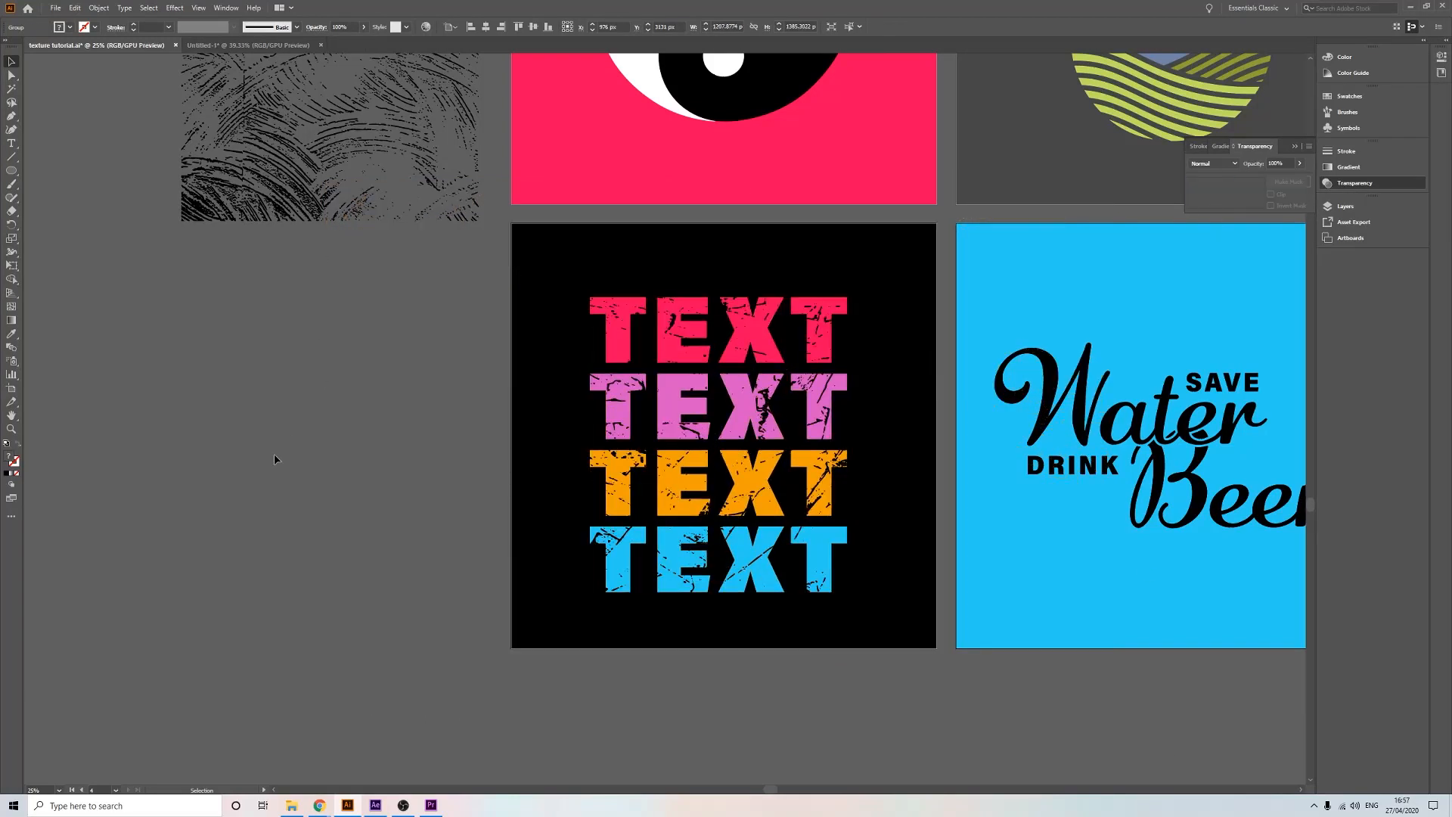
- Undo the last enlargement of the texture and return to editing the TEXT group's opacity mask
key(a)
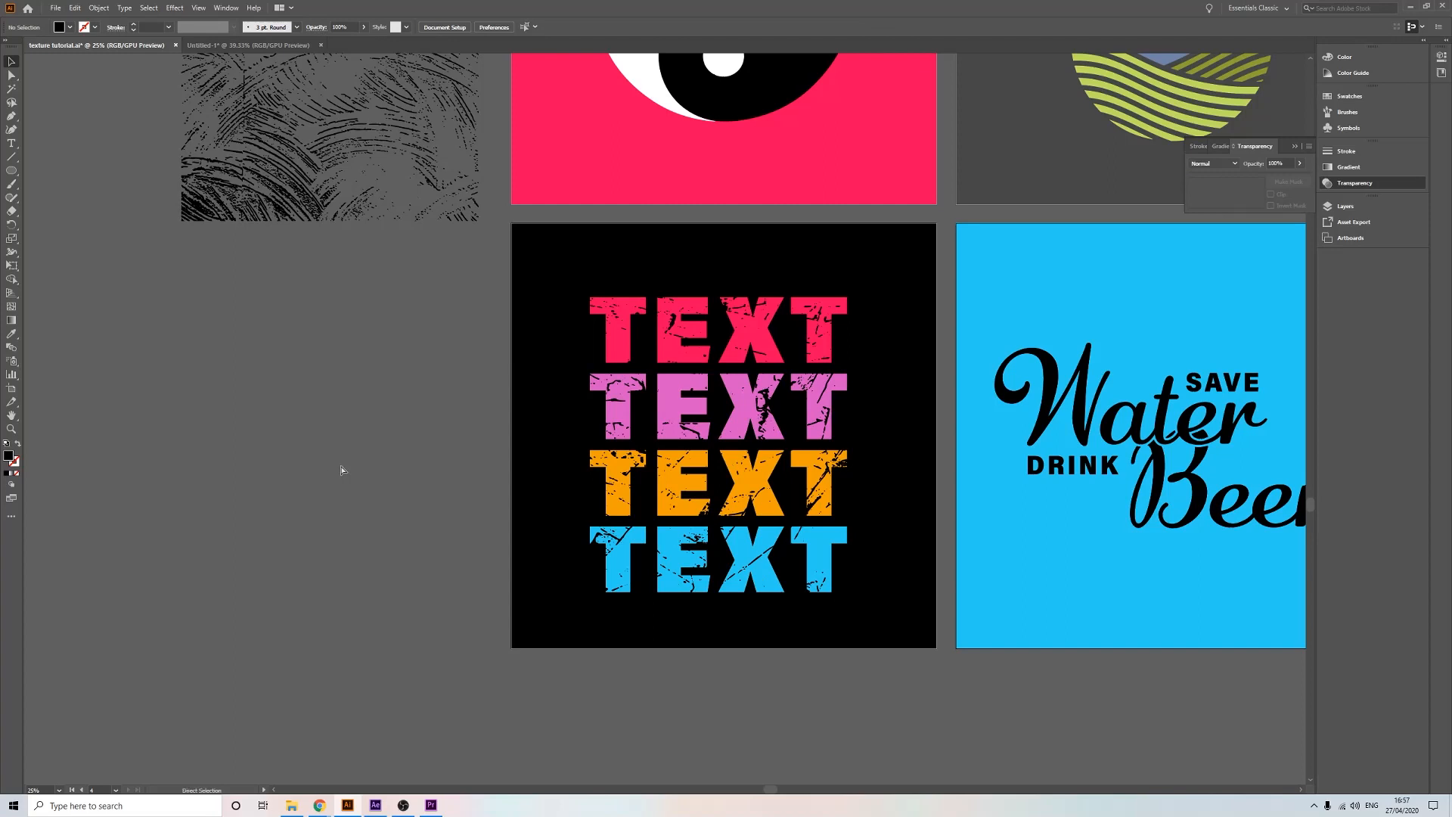
key(ctrl+z)
key(ctrl+z)
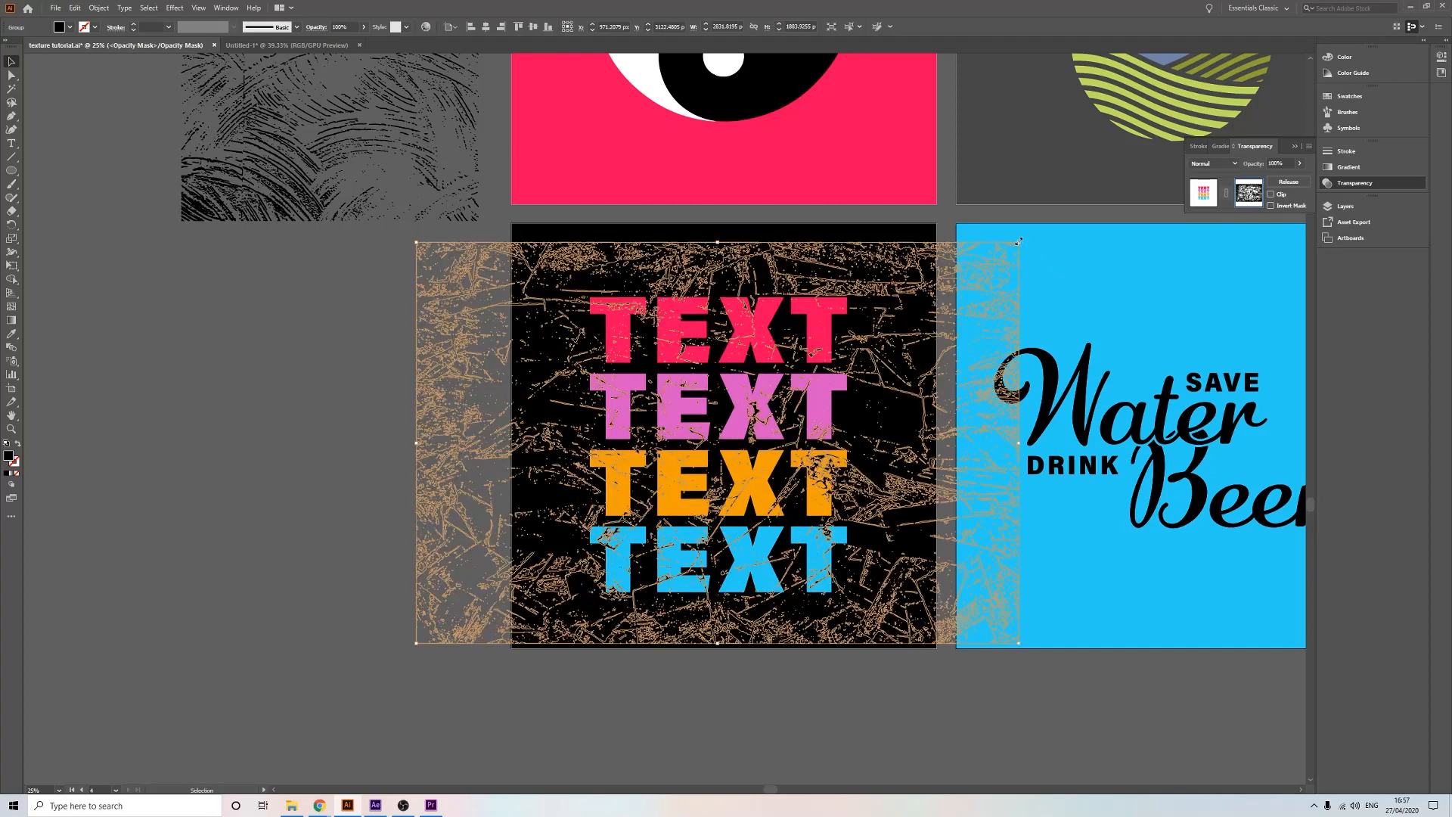
- Shrink the texture in the TEXT group's opacity mask proportionally about its centre to about 2203 px wide, and exit mask editing
drag(1014, 246, 956, 283)
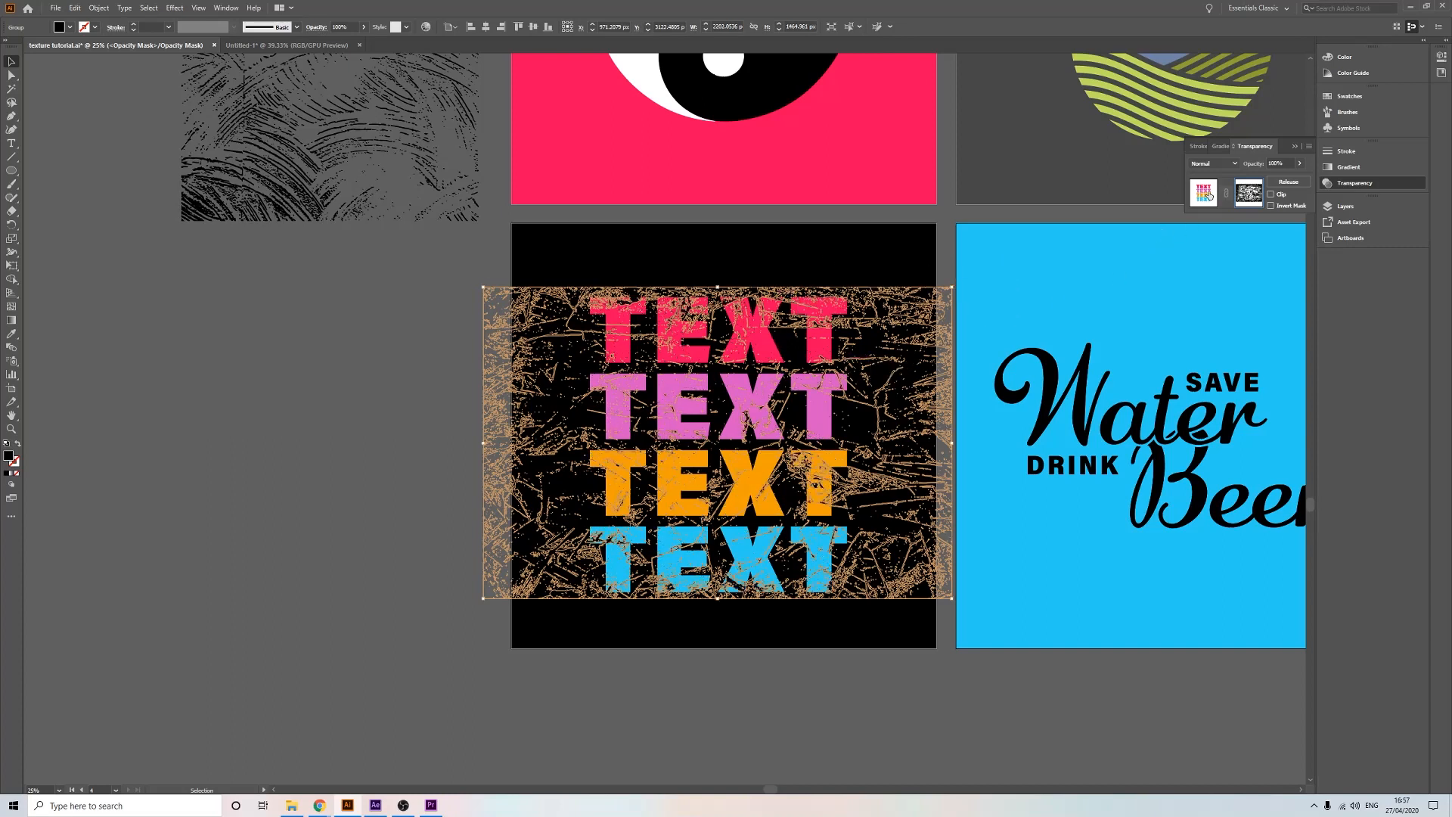
click(1208, 197)
click(449, 600)
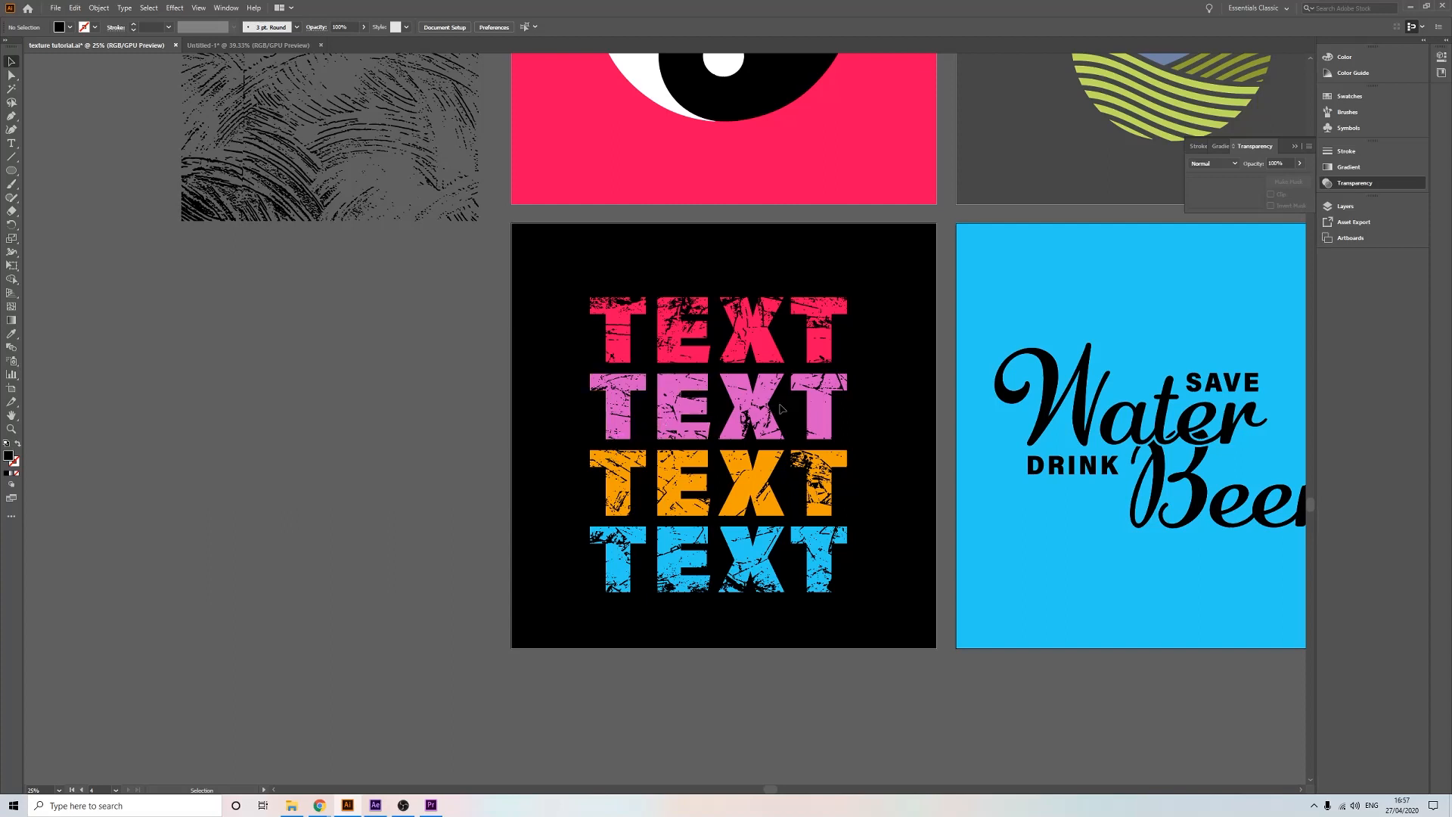
- Cut the curved-scratch texture lying beside the pink yin-yang artboard
key(ctrl+minus)
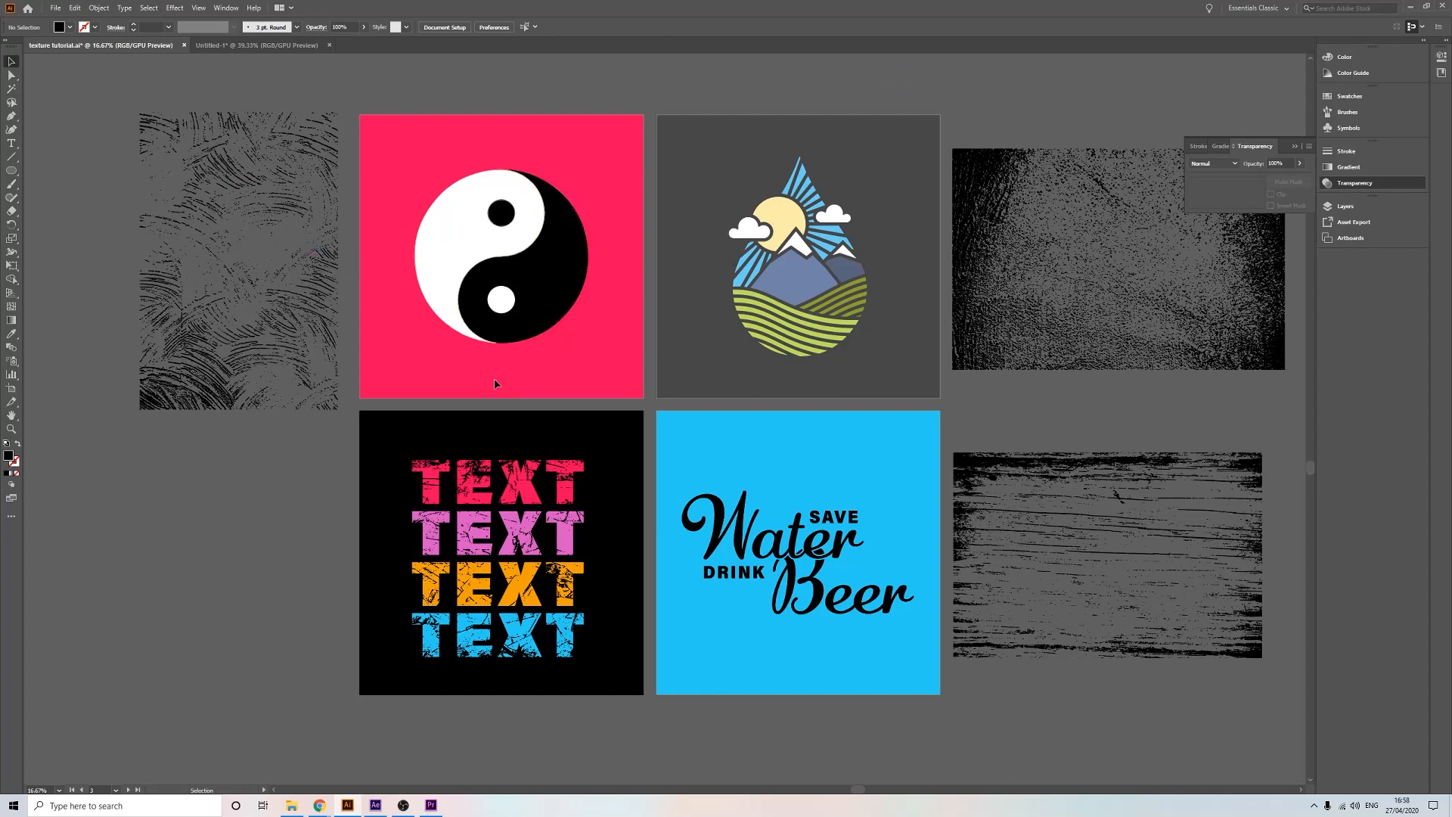
click(533, 251)
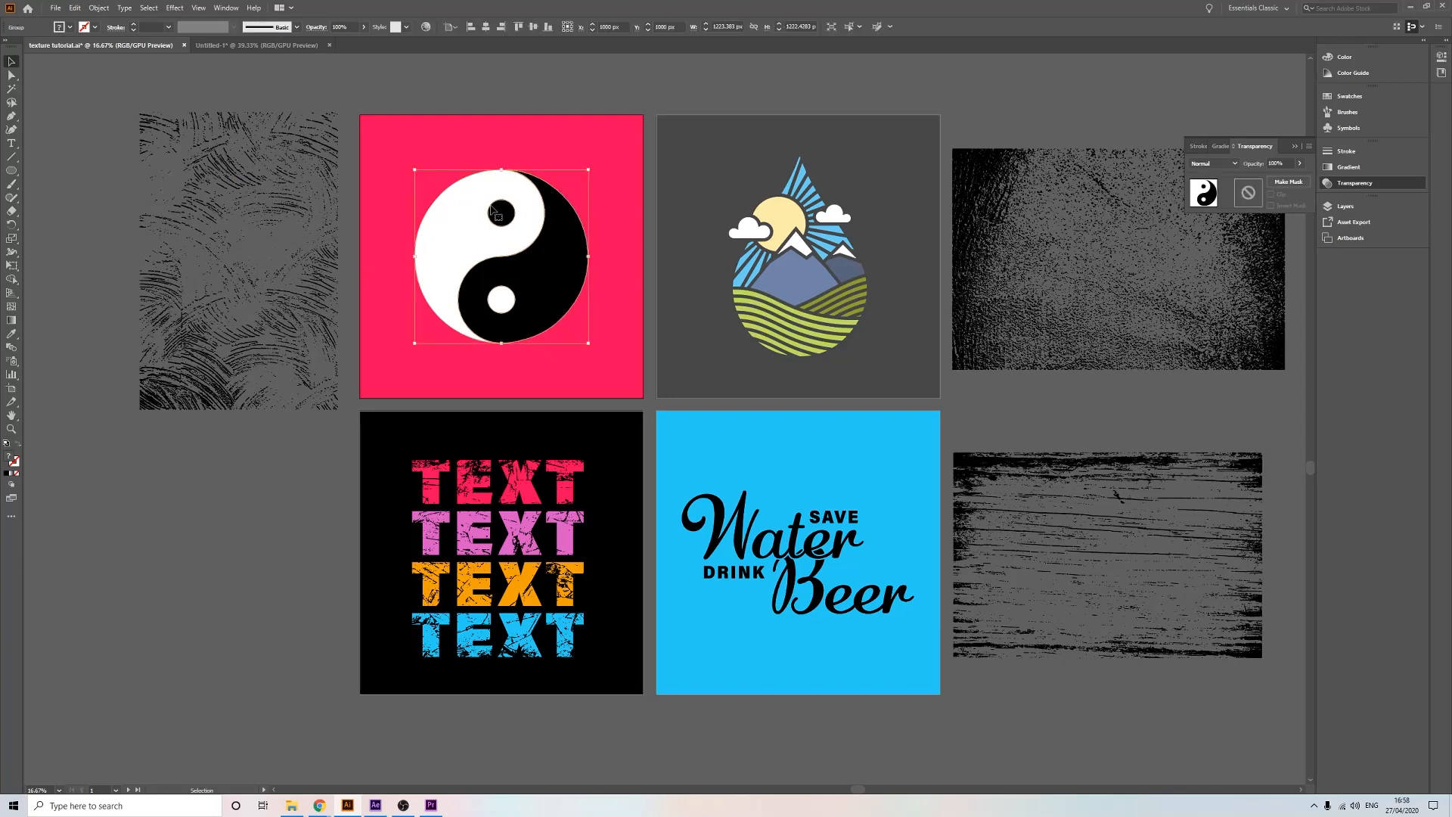
click(293, 210)
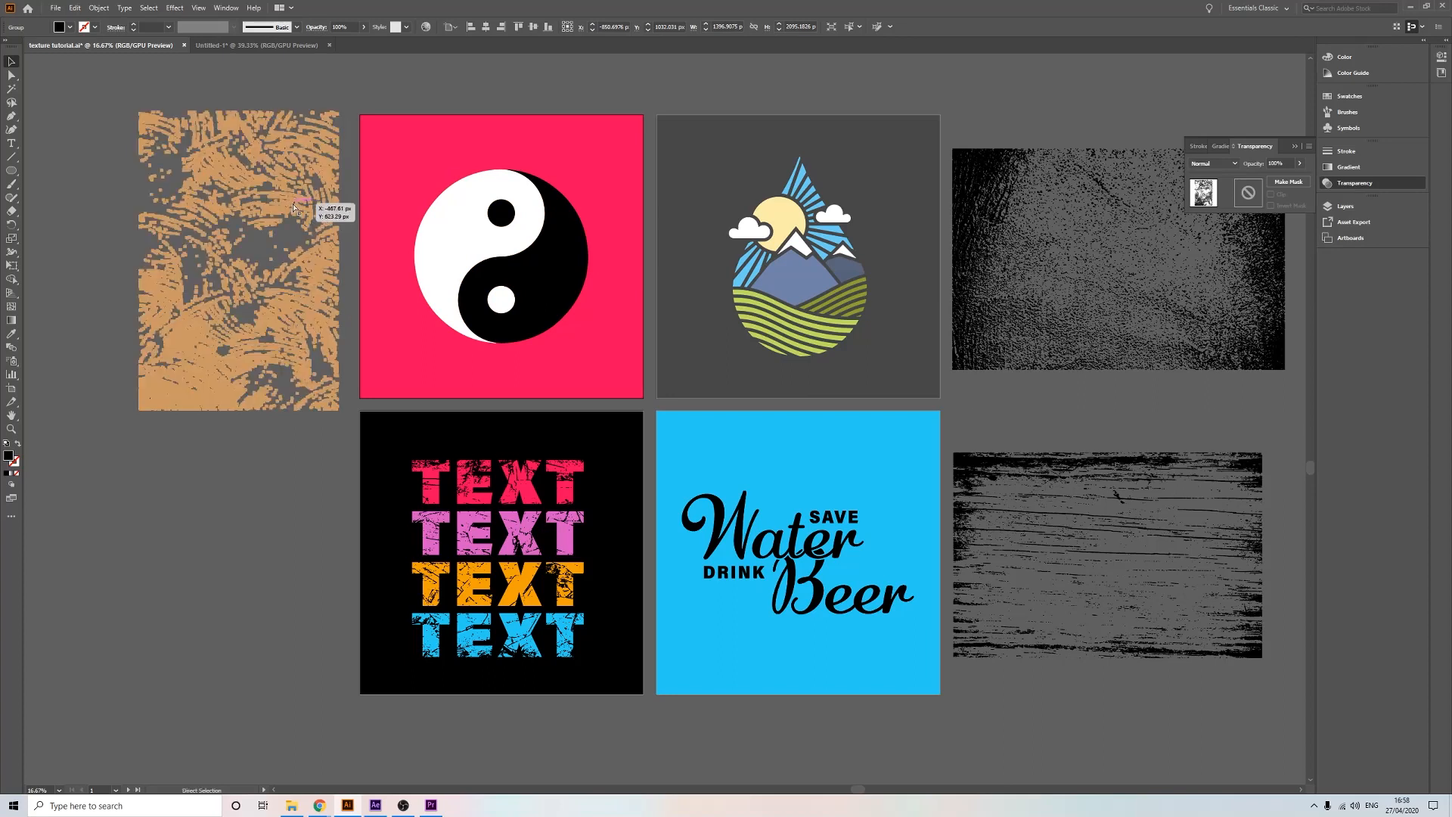
key(Delete)
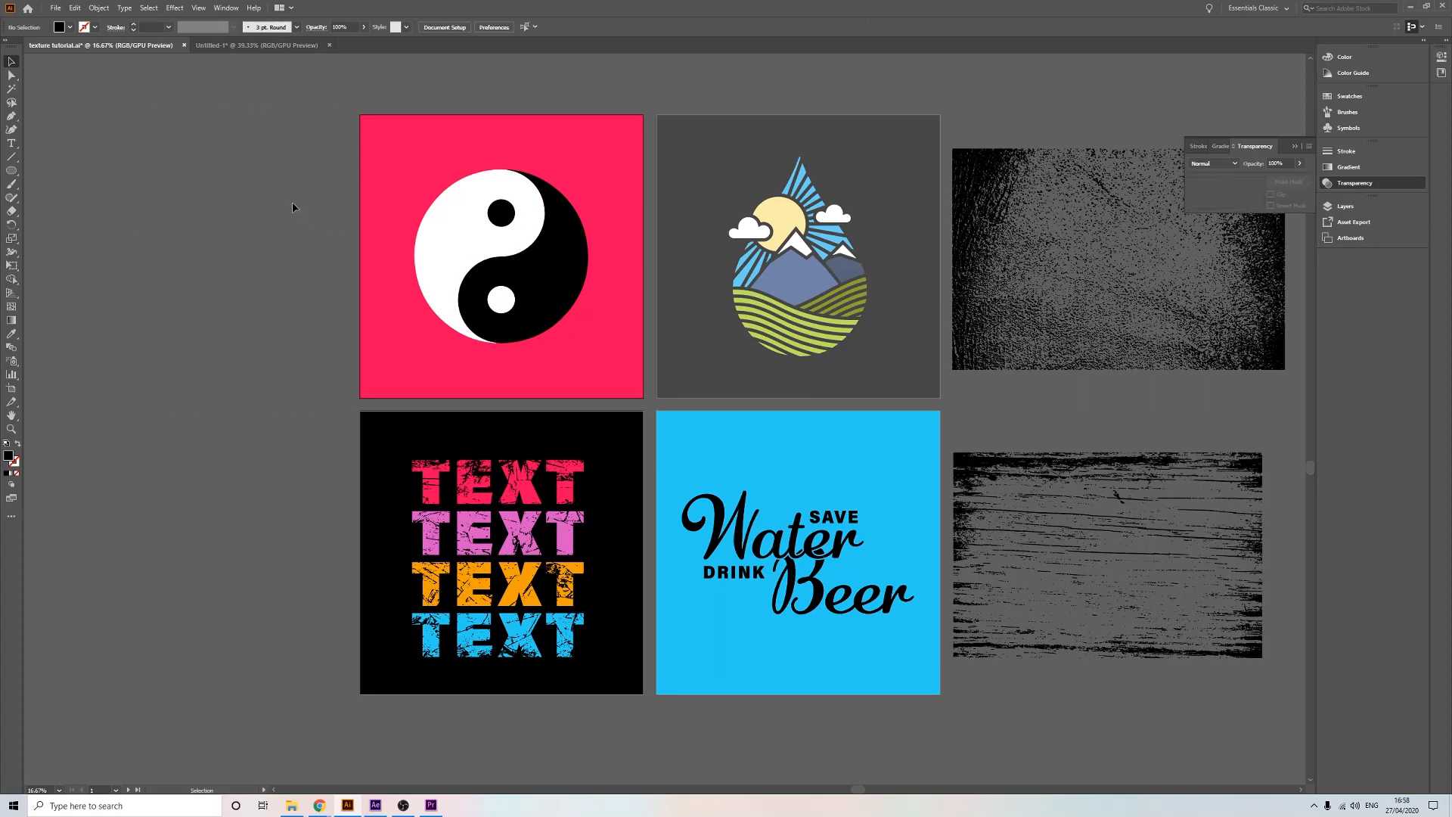
- Create an opacity mask on the yin-yang group and paste the curved-scratch texture into it, centred over the symbol
click(557, 248)
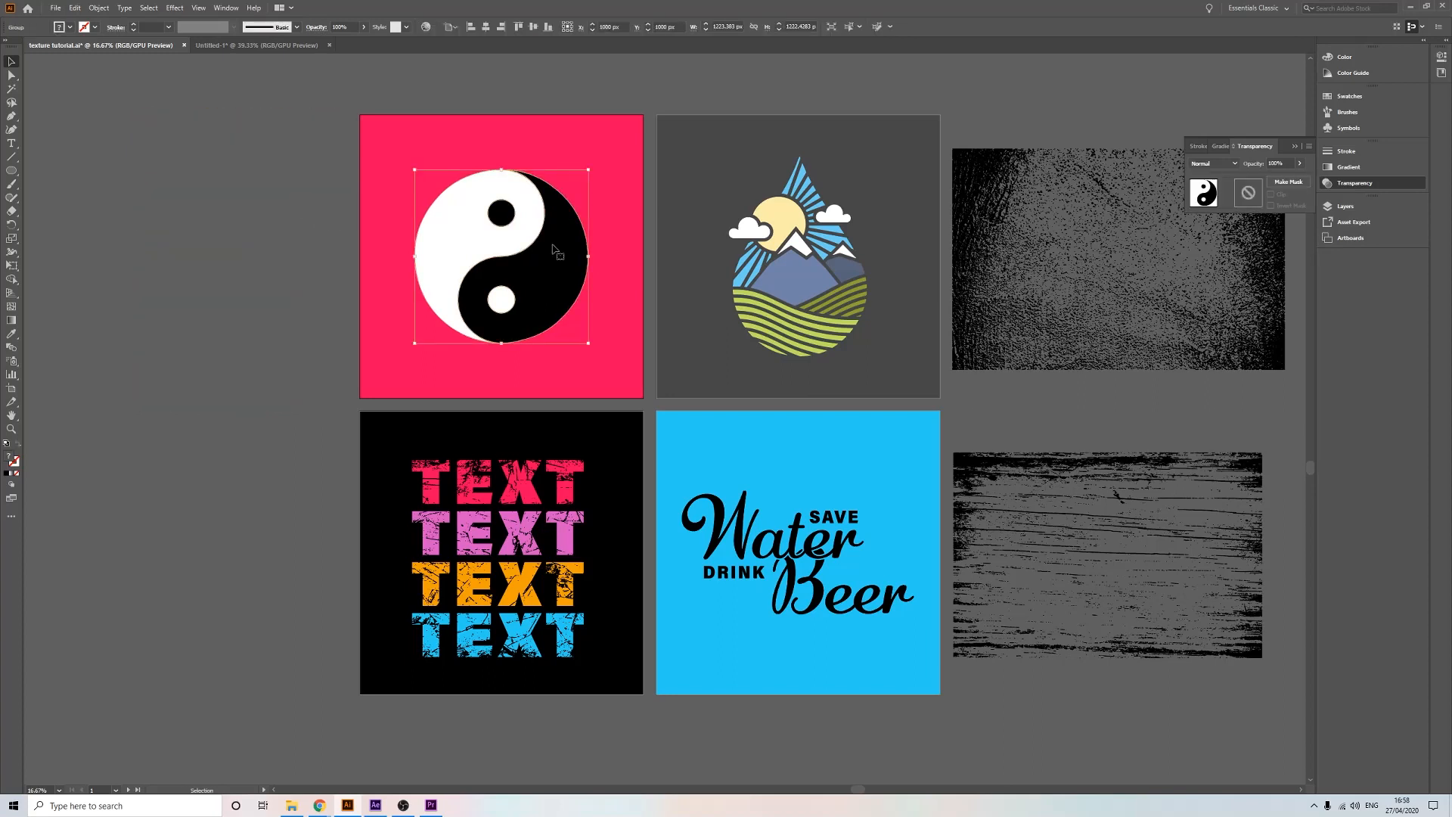
double_click(1248, 193)
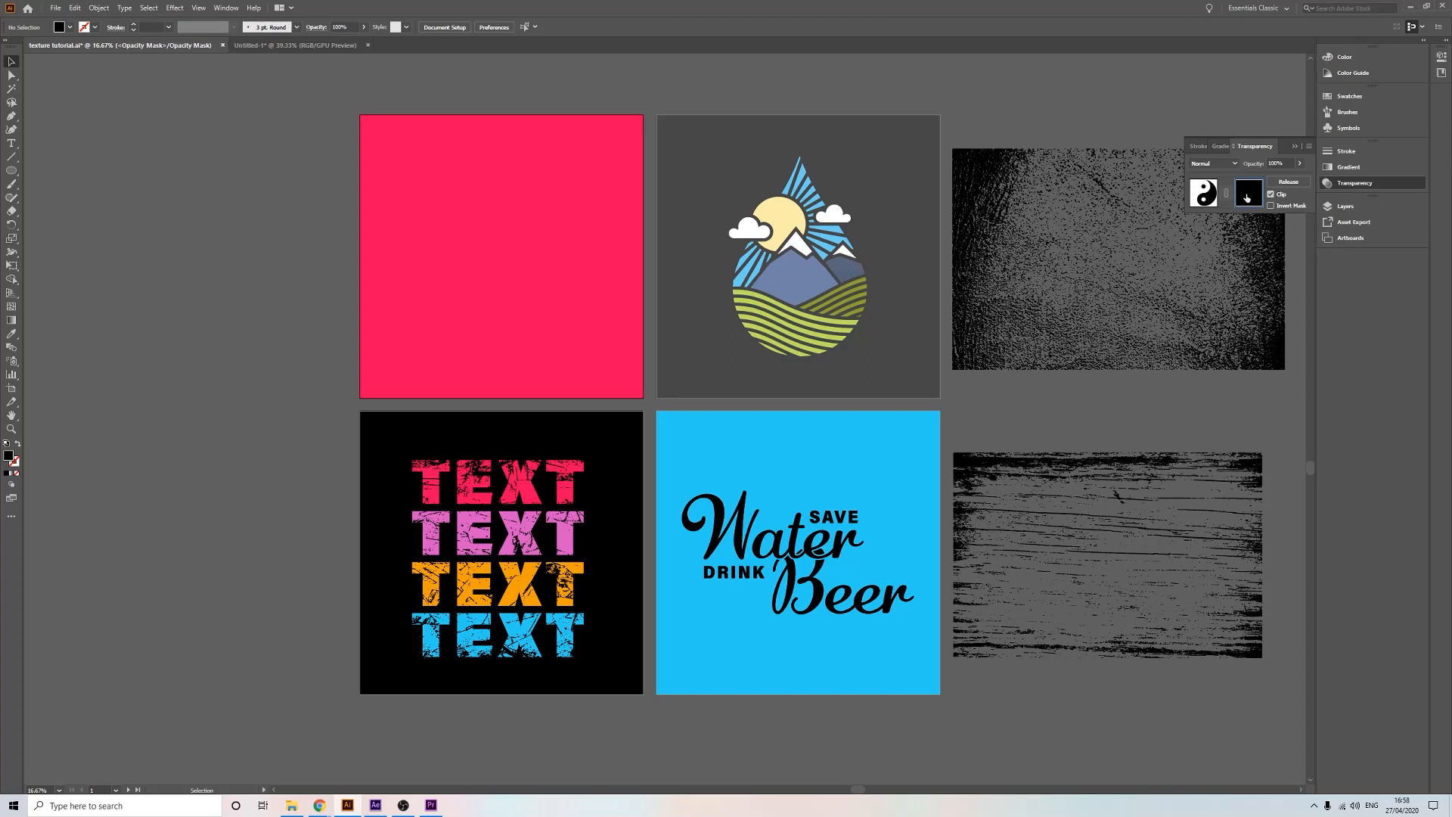
key(ctrl+v)
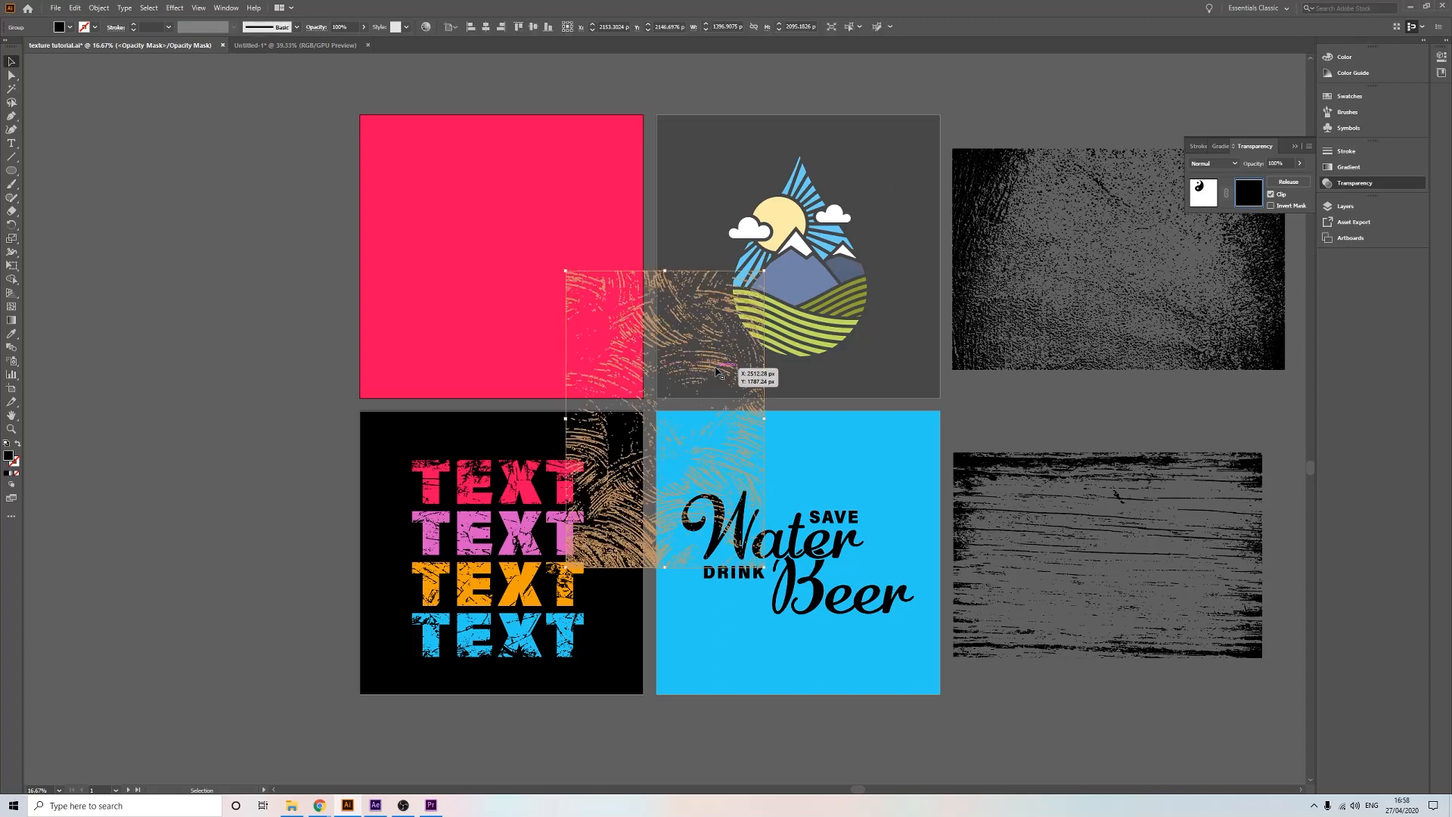
mouse_move(715, 371)
mouse_down()
mouse_move(588, 317)
mouse_move(553, 200)
mouse_up()
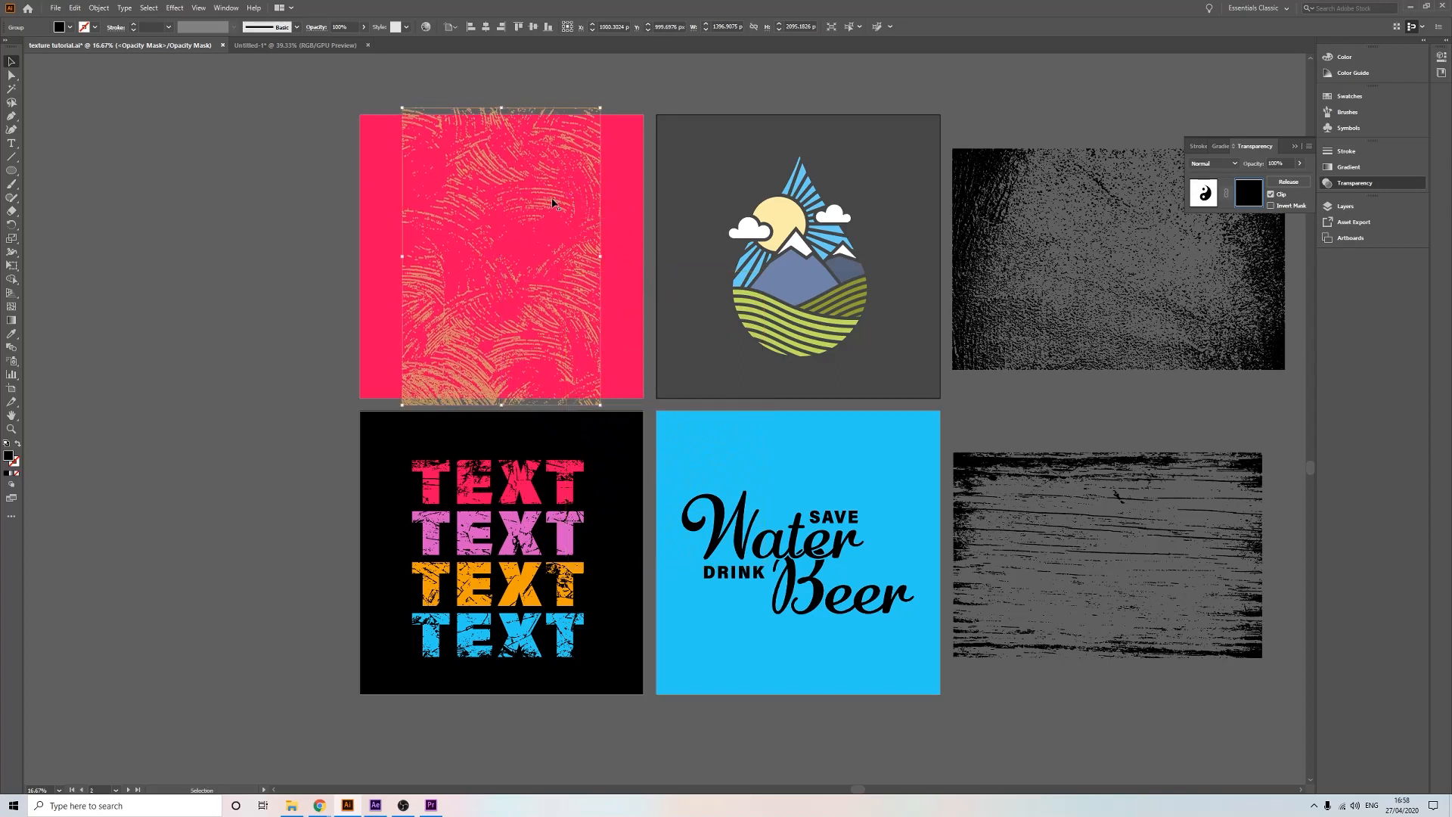
- Turn off the Clip option of the yin-yang's opacity mask, leave mask editing and deselect the artwork
click(1271, 195)
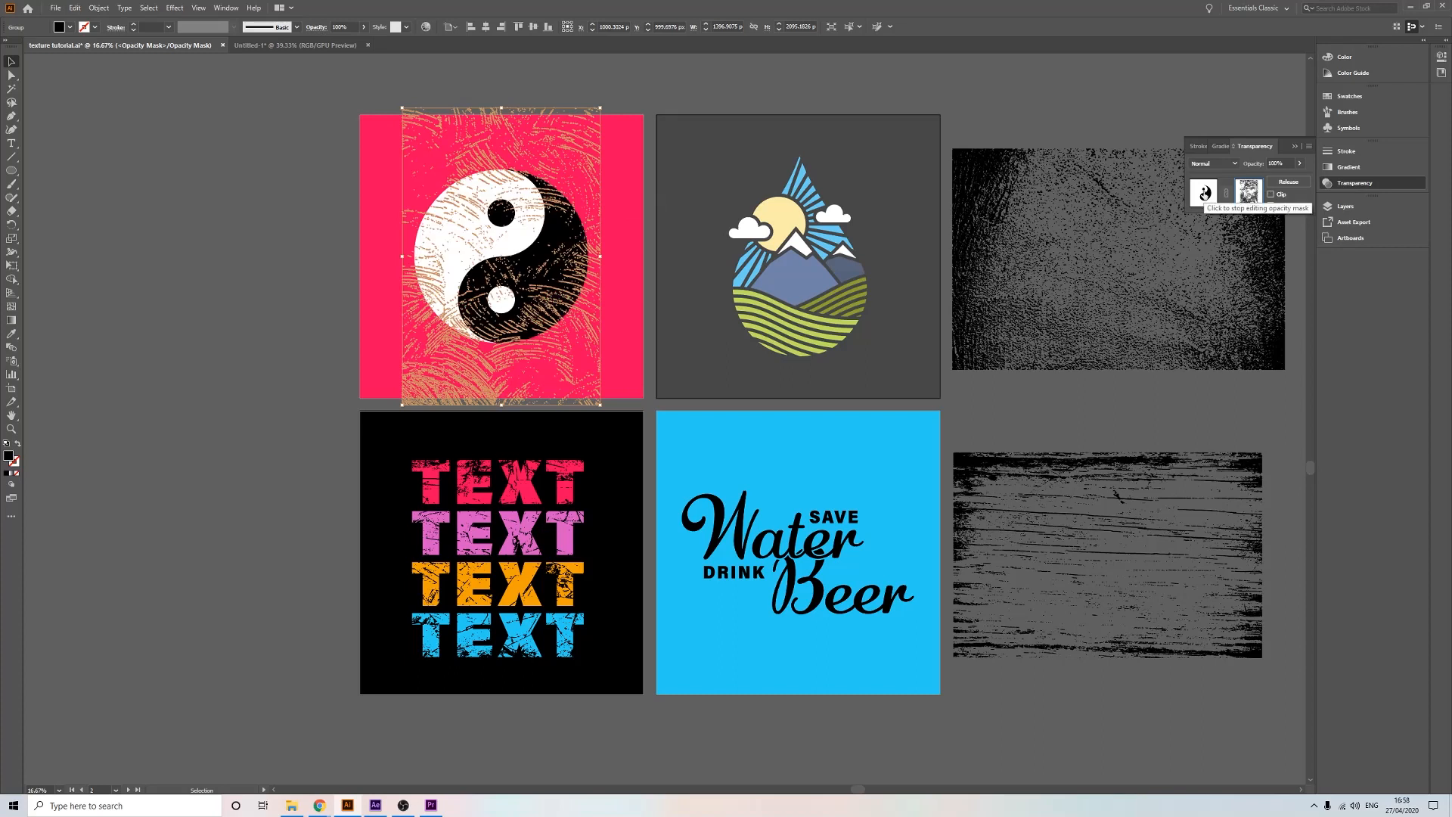
click(1204, 193)
click(255, 198)
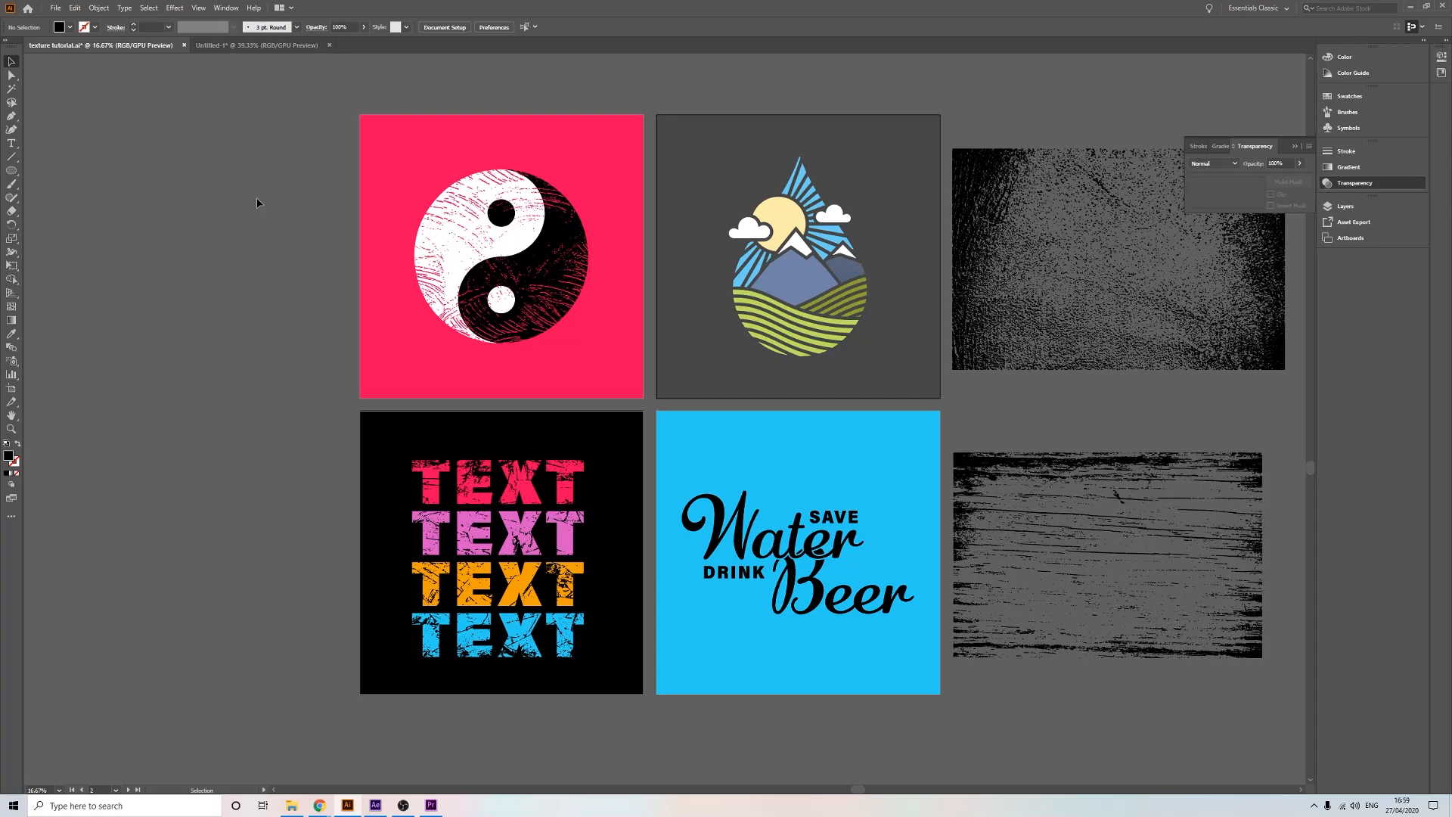
- Release the yin-yang's opacity mask and move the curved-scratch texture back out beside the pink artboard
click(529, 255)
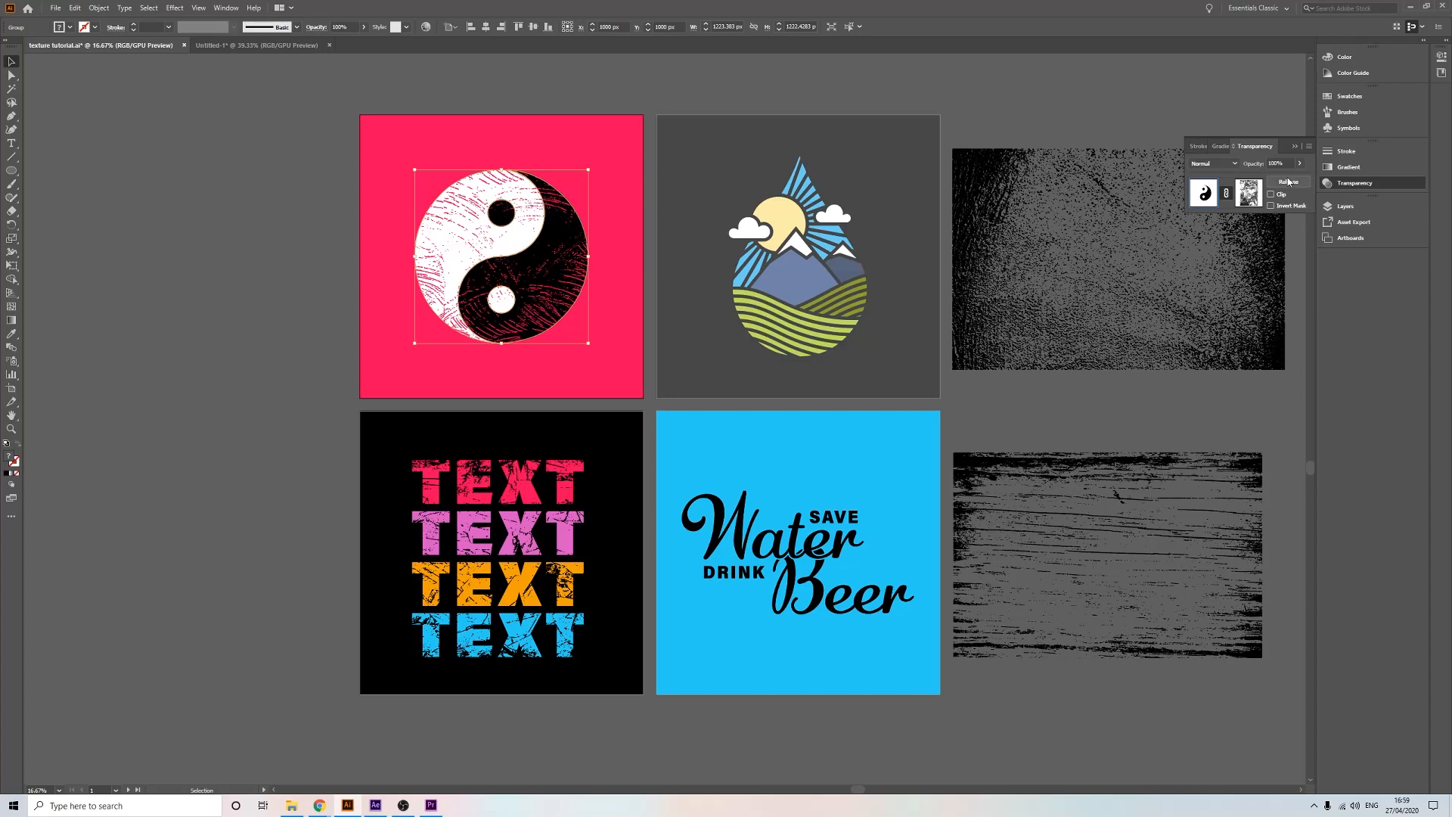
click(1288, 182)
click(288, 177)
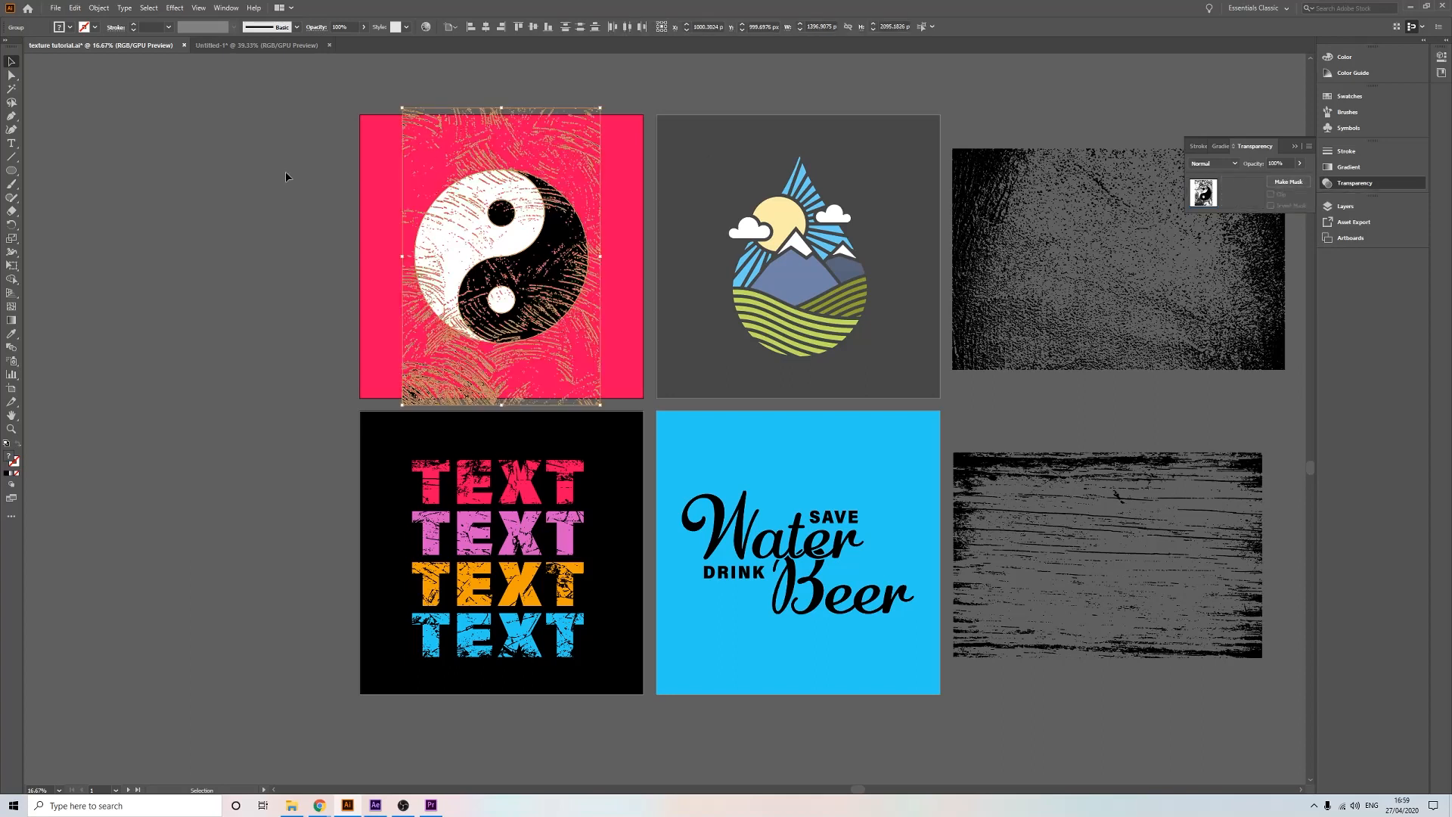
drag(543, 141, 287, 134)
click(557, 266)
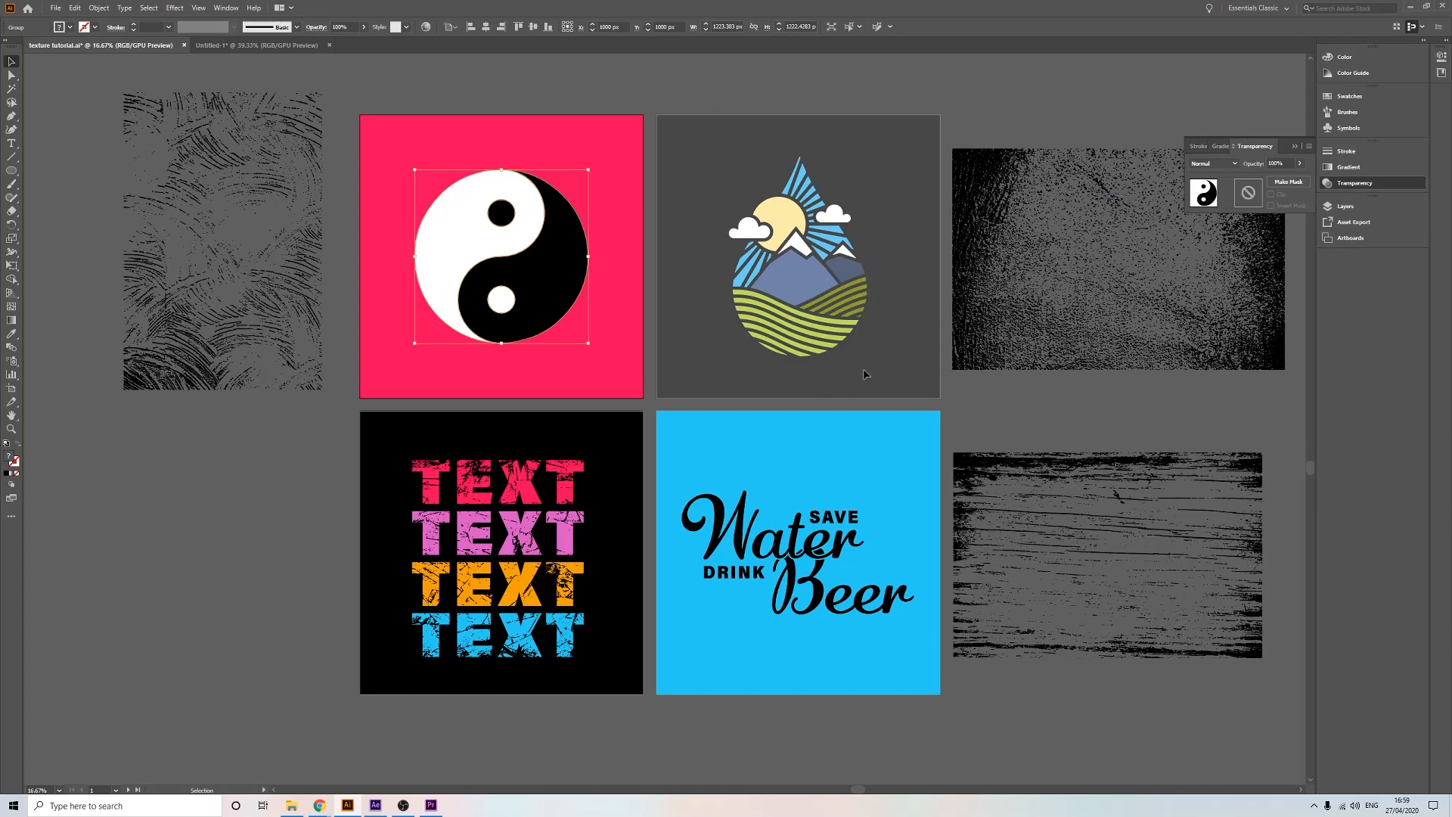
- Cut the curved-scratch texture and apply it to the yin-yang group as a centred opacity mask with Clip off
click(279, 193)
key(ctrl+x)
click(499, 257)
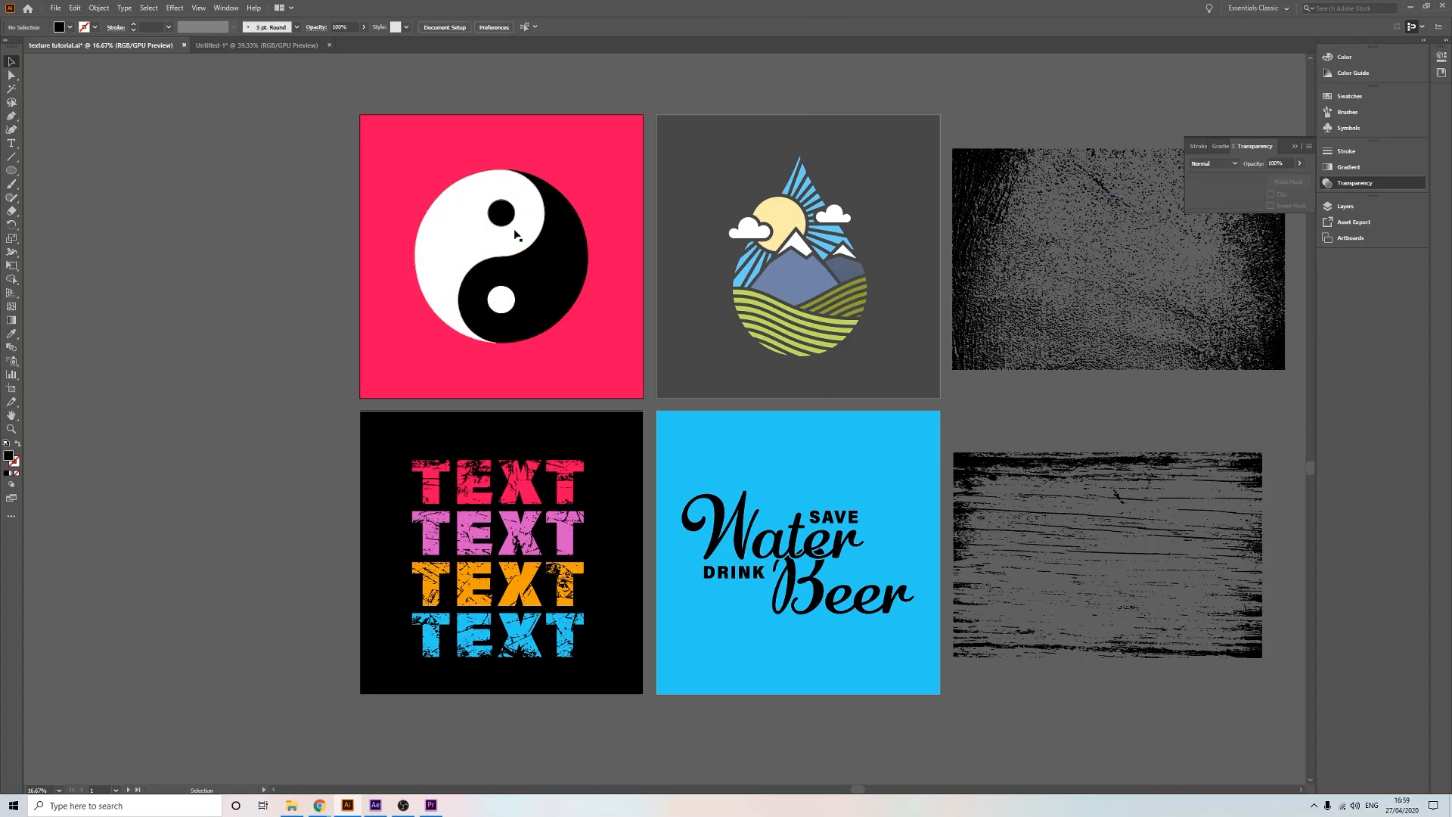
click(1288, 182)
key(ctrl+v)
drag(529, 302, 500, 257)
click(1204, 193)
- Cut the speckled grain texture and apply it to the mountain droplet artwork as a centred opacity mask with Clip off
click(1120, 257)
key(ctrl+x)
click(798, 257)
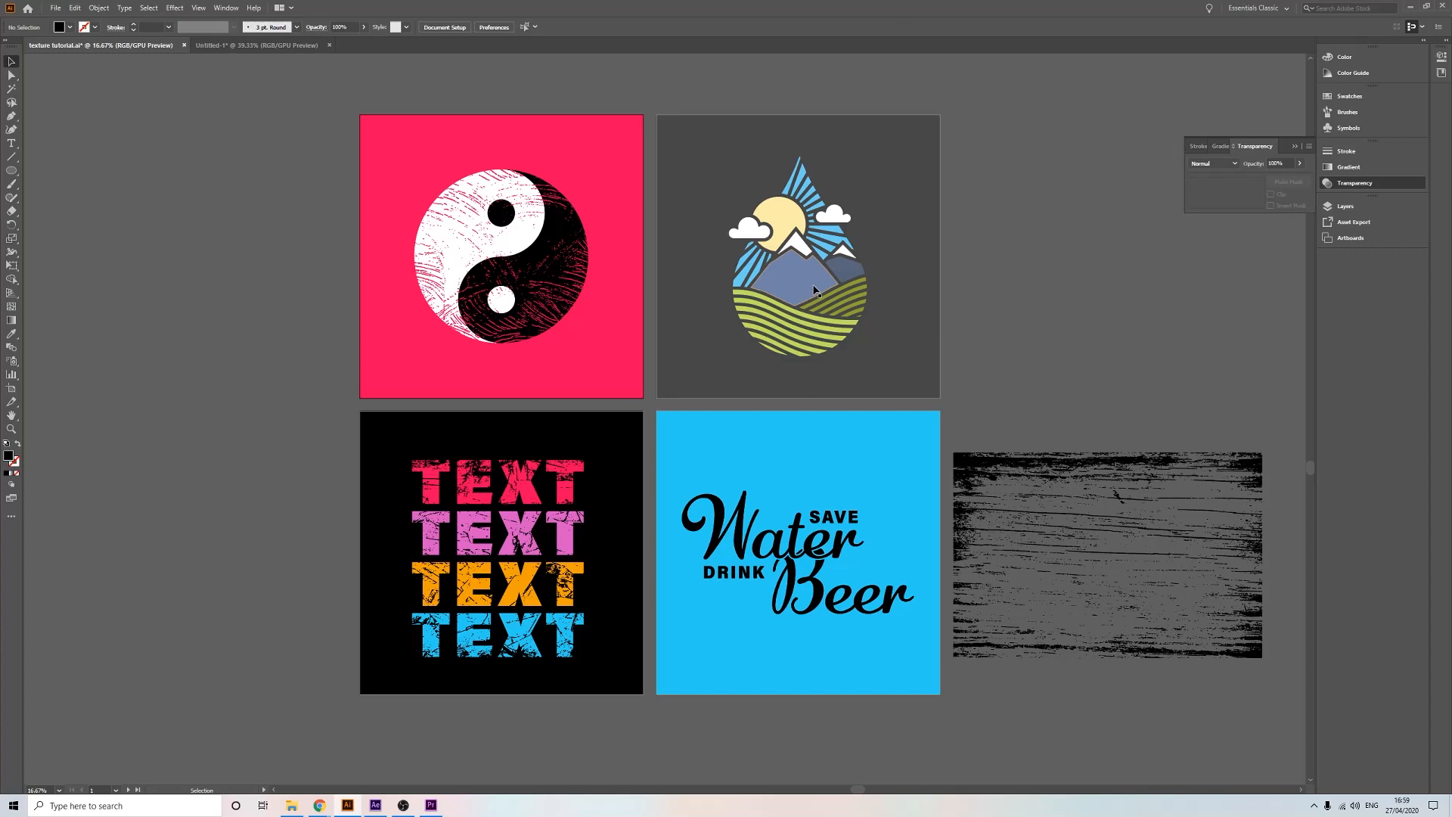
click(1288, 181)
key(ctrl+v)
drag(803, 381, 936, 226)
click(1203, 193)
- Cut the wood-grain texture and apply it to the "Save Water Drink Beer" lettering as a centred opacity mask with Clip off
click(1108, 556)
key(ctrl+x)
click(798, 552)
click(1288, 182)
key(ctrl+v)
drag(802, 431, 975, 541)
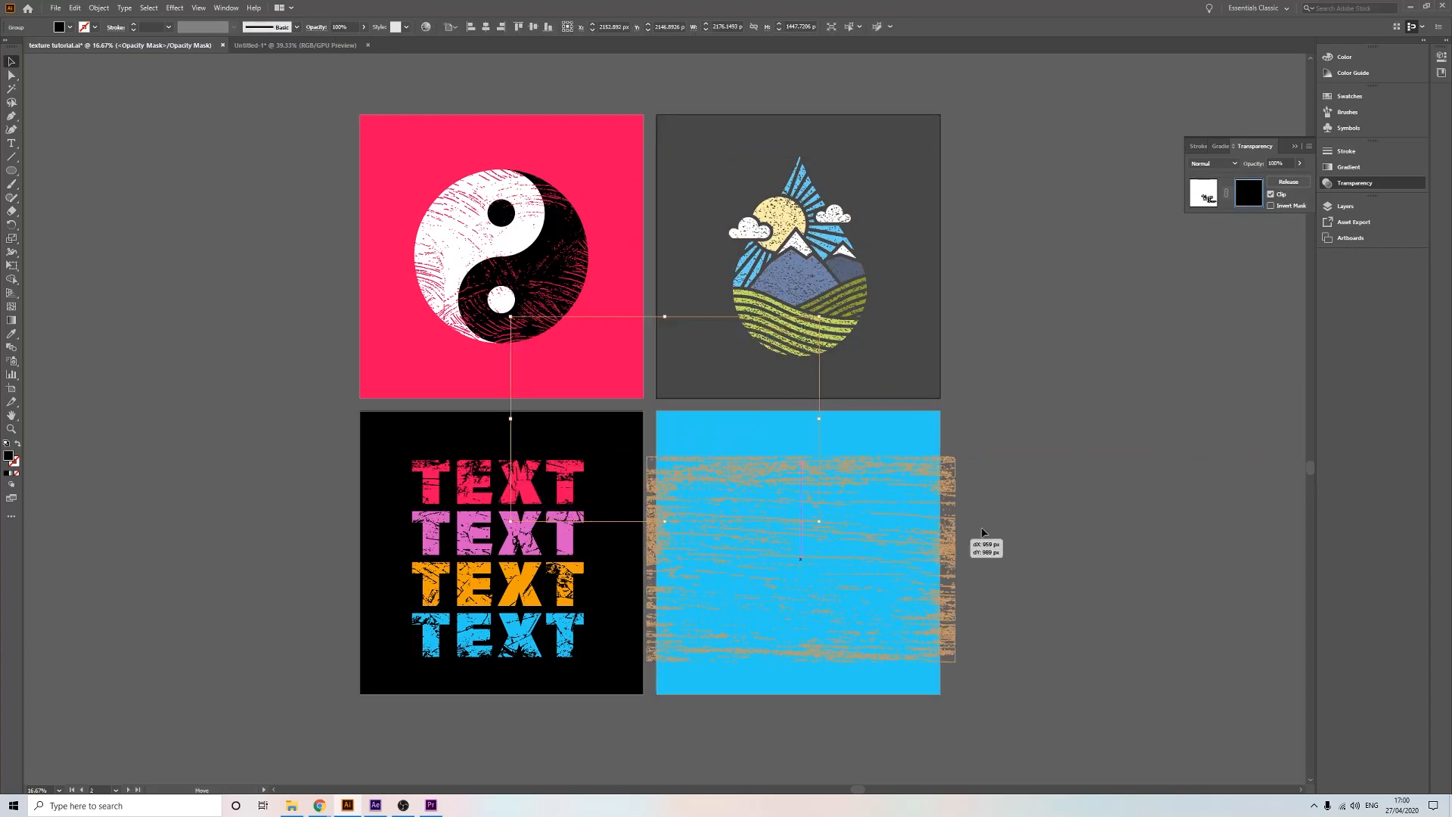
click(1070, 438)
key(ctrl+plus)
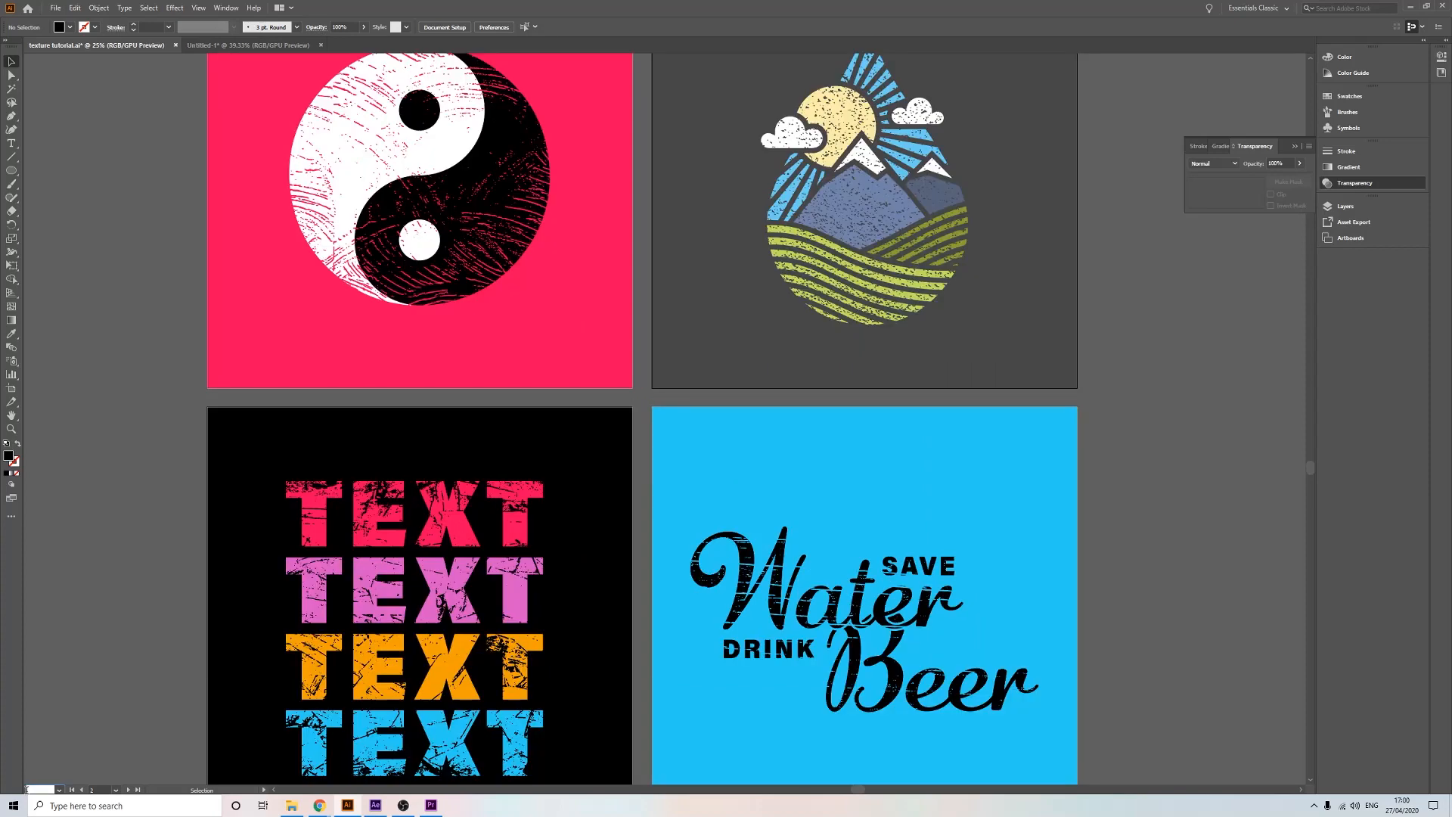
key(ctrl+minus)
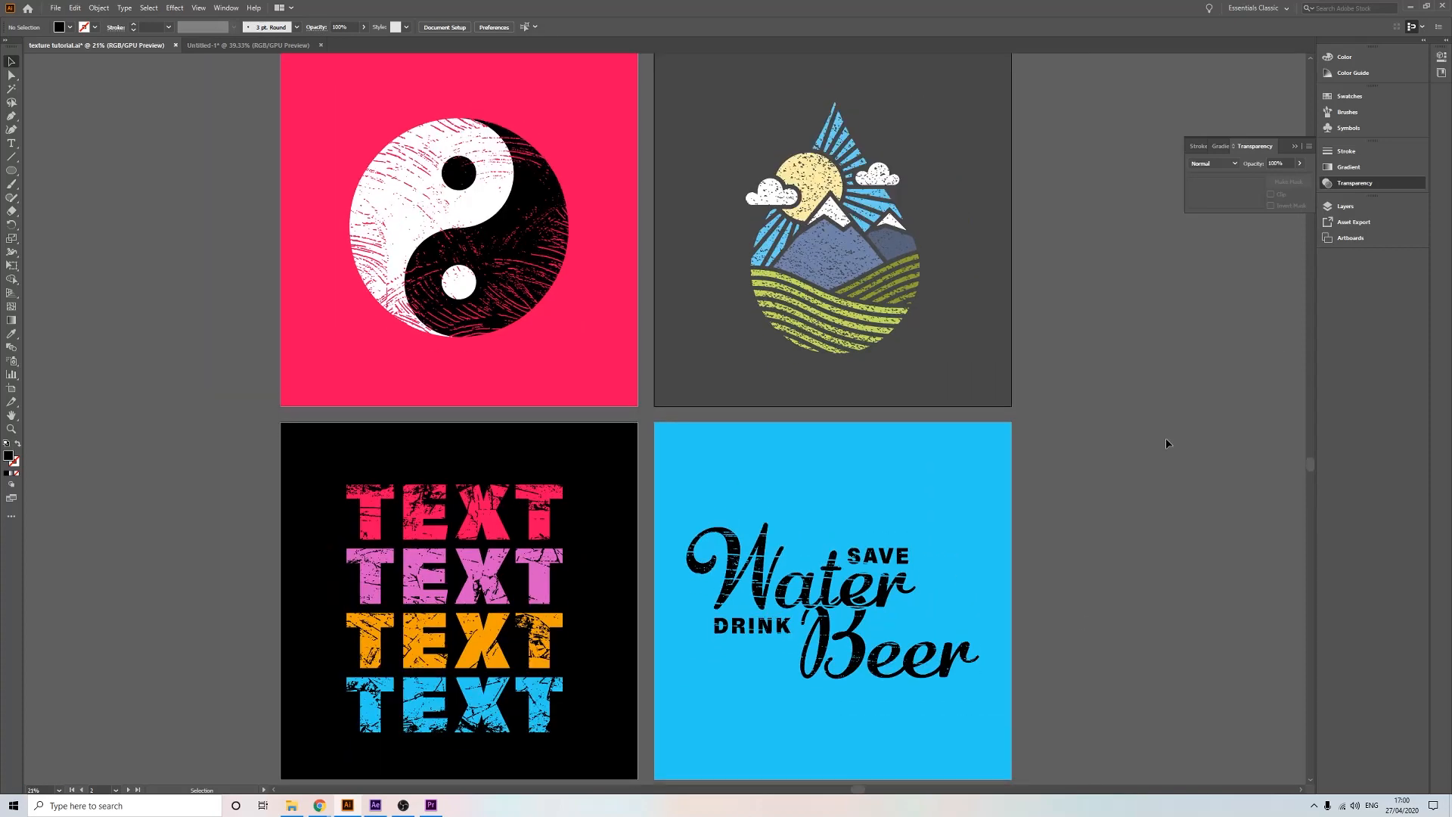